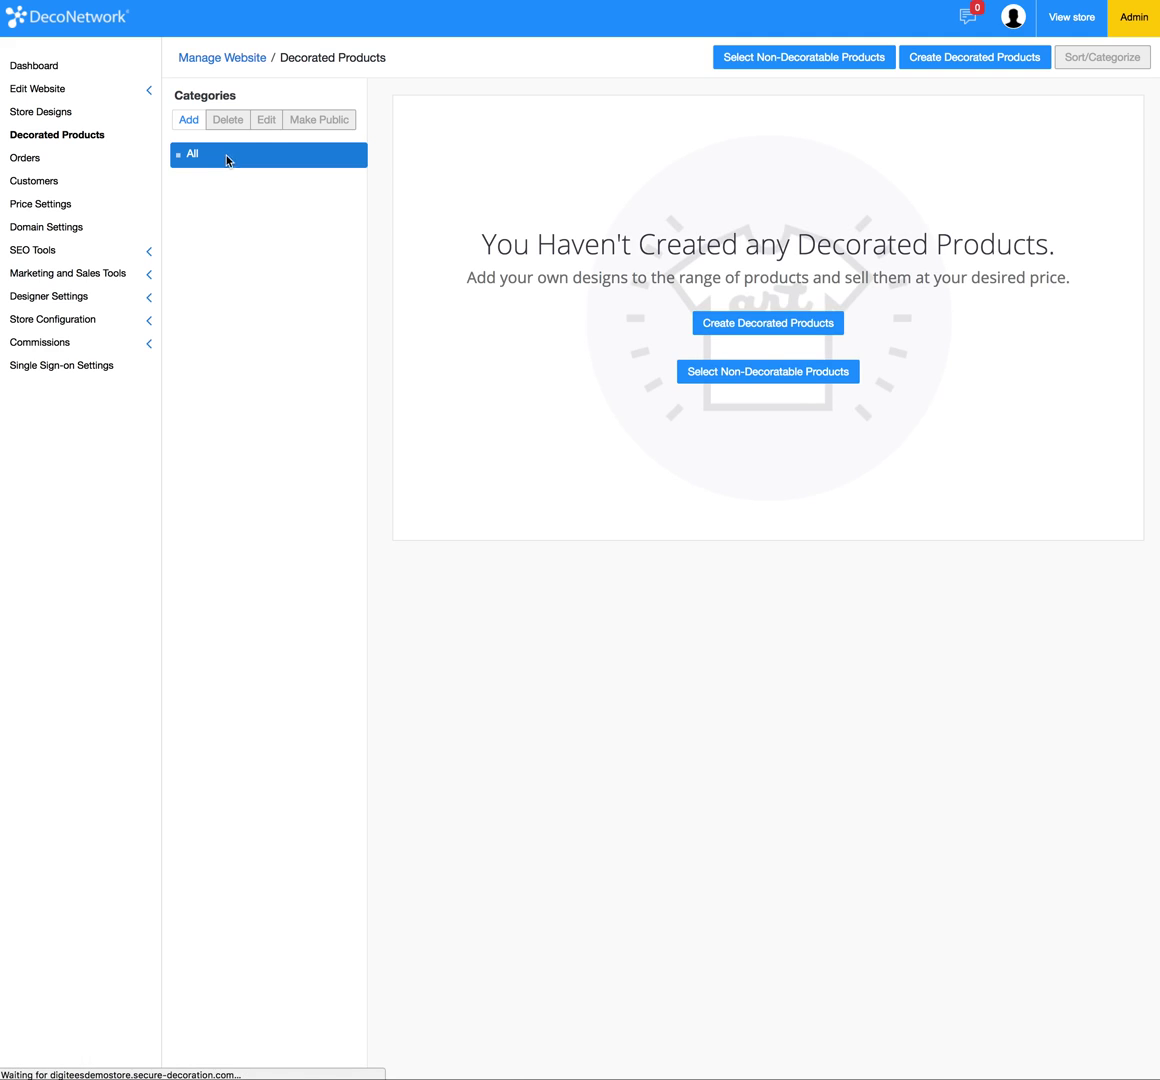
# Start a new decorated product based on the Mens Block T shirt and continue to its design configuration.
pyautogui.click(717, 313)
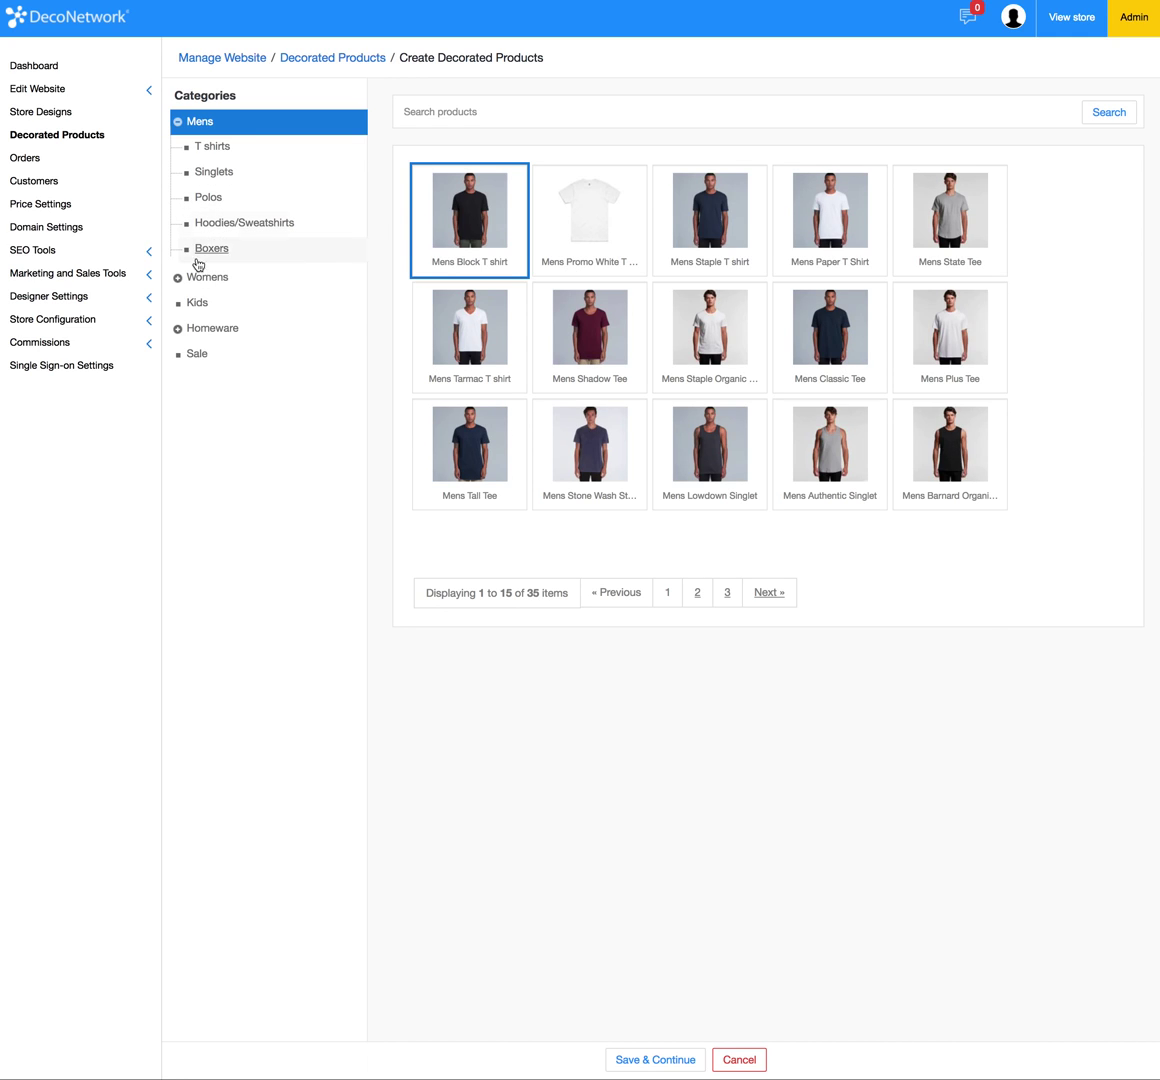
pyautogui.click(183, 286)
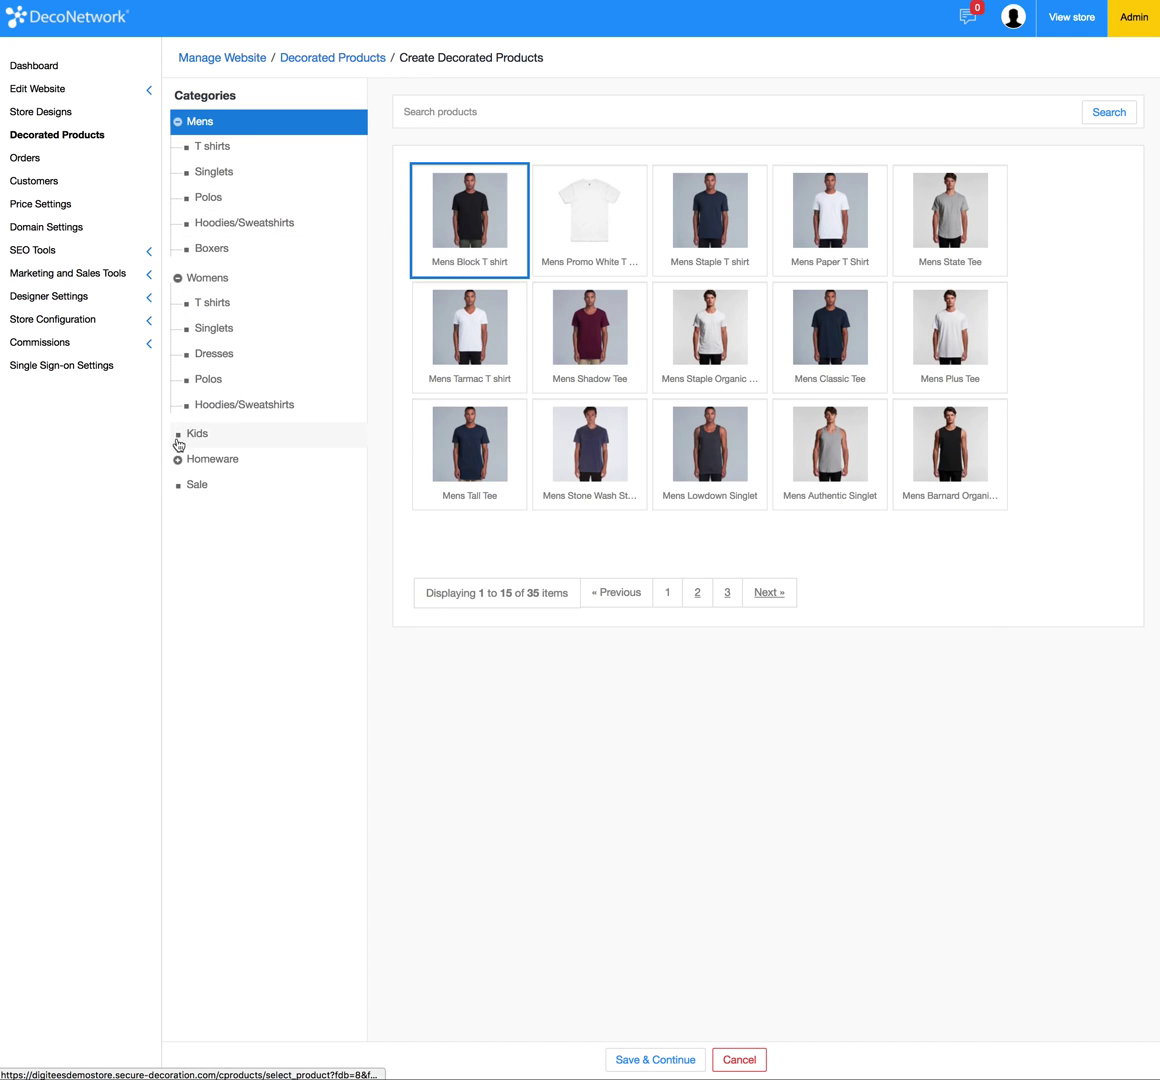
pyautogui.click(201, 464)
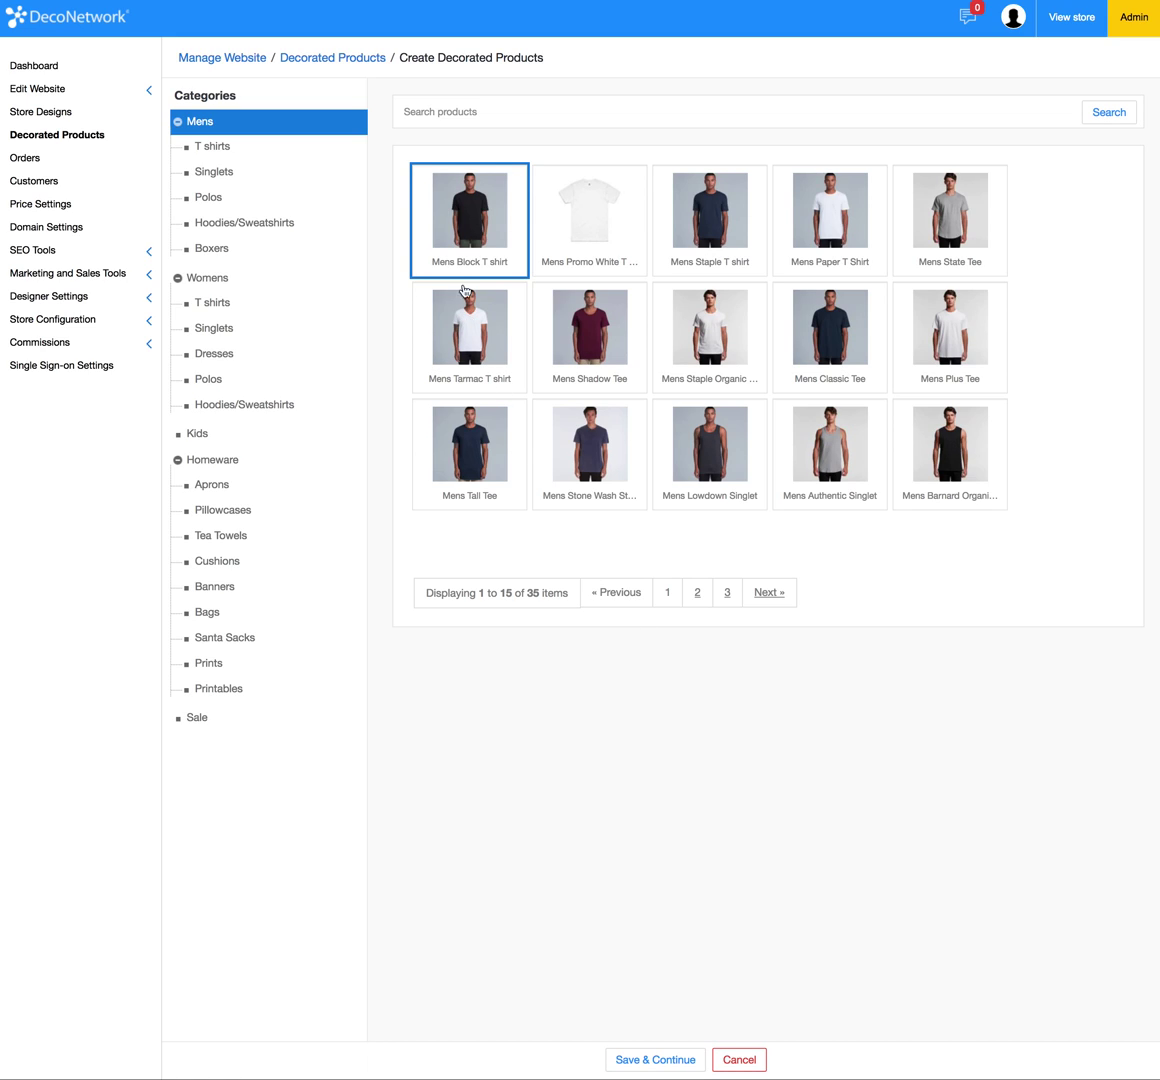
pyautogui.click(657, 1059)
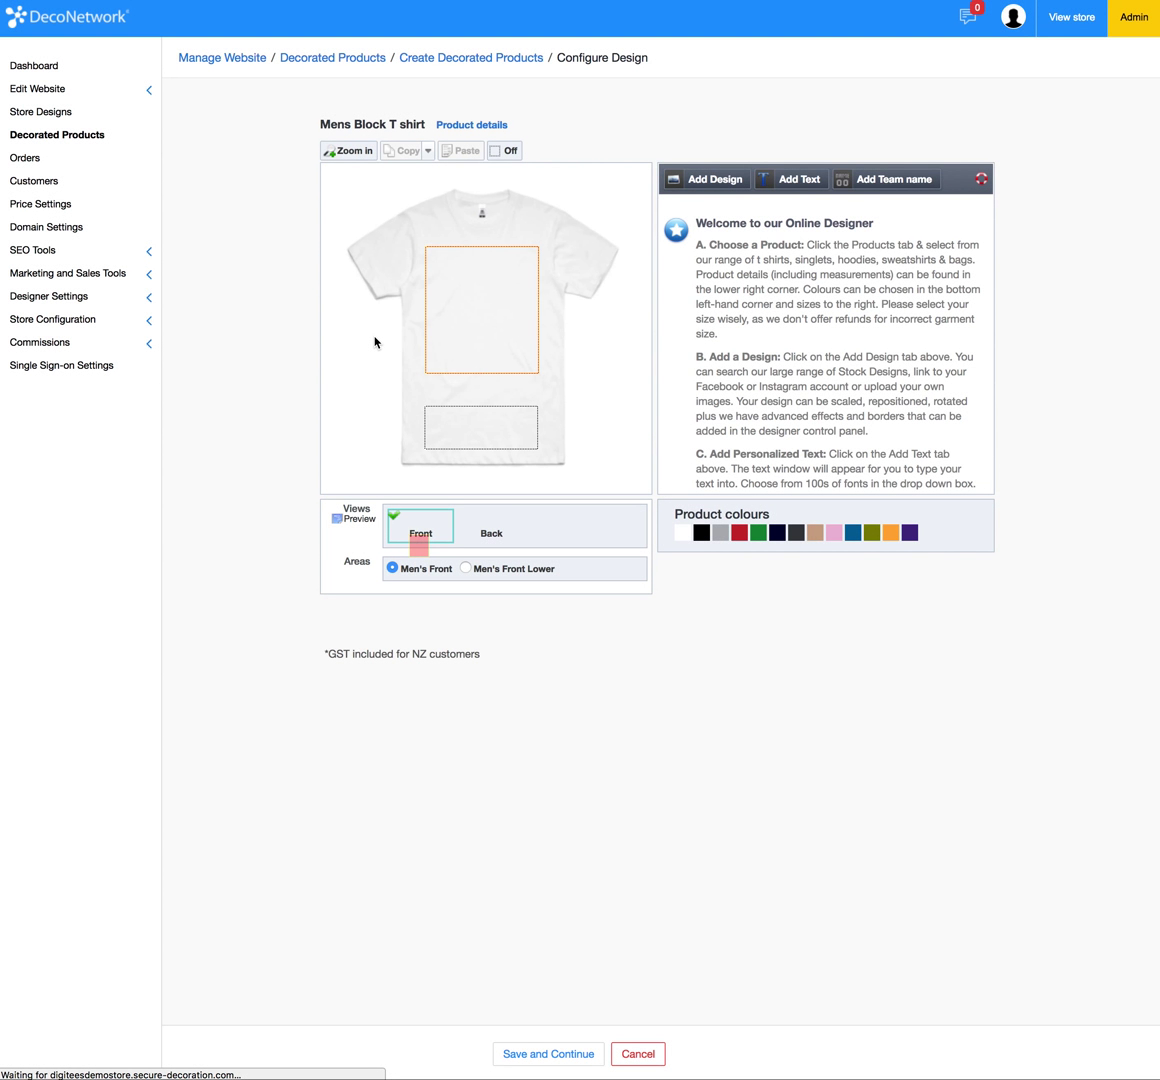
# Set the T-shirt colour to black and open the artwork selection for adding a design.
pyautogui.click(702, 537)
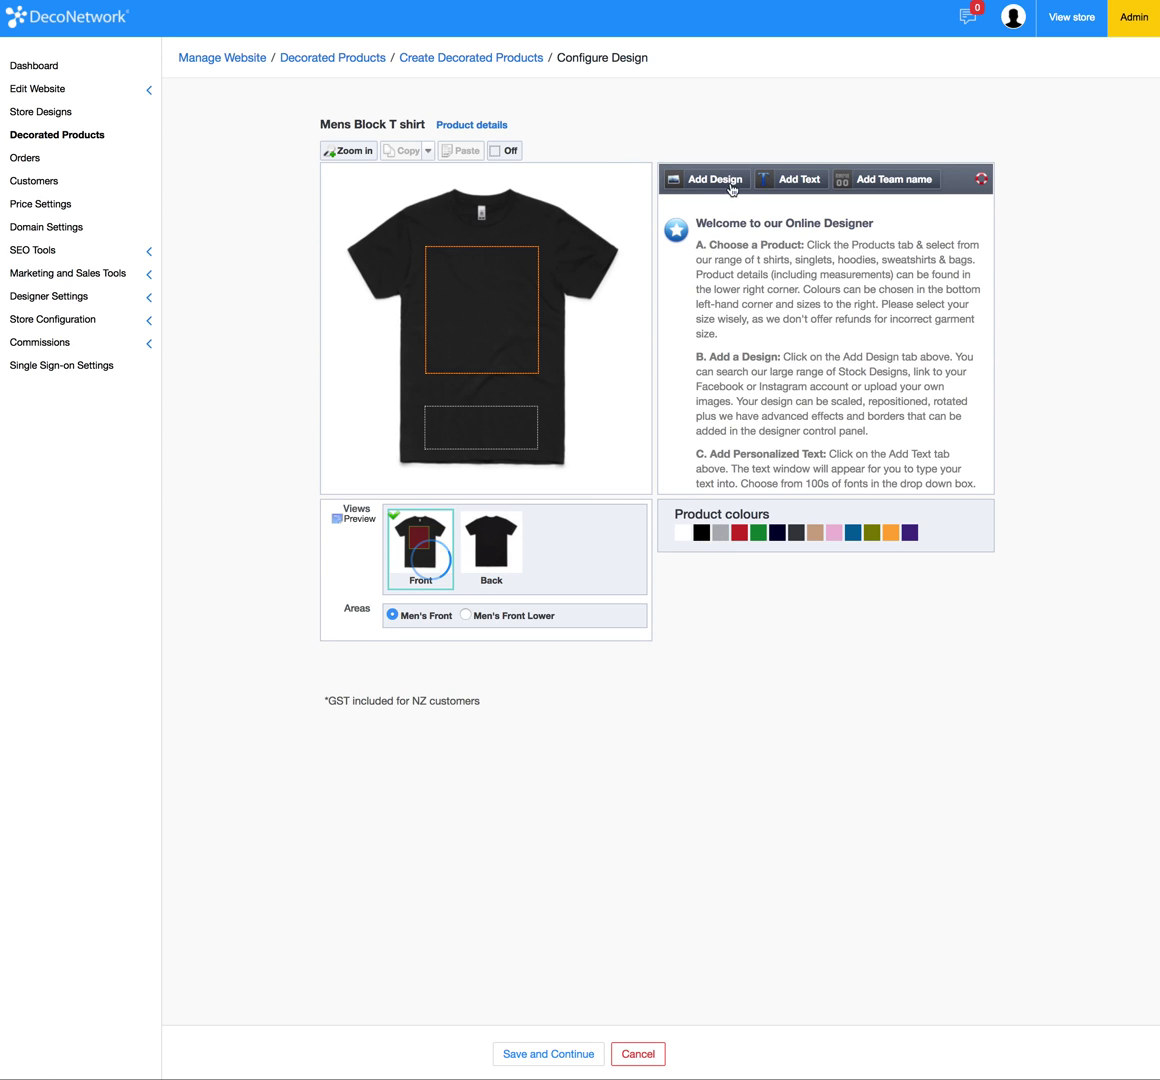
pyautogui.click(722, 181)
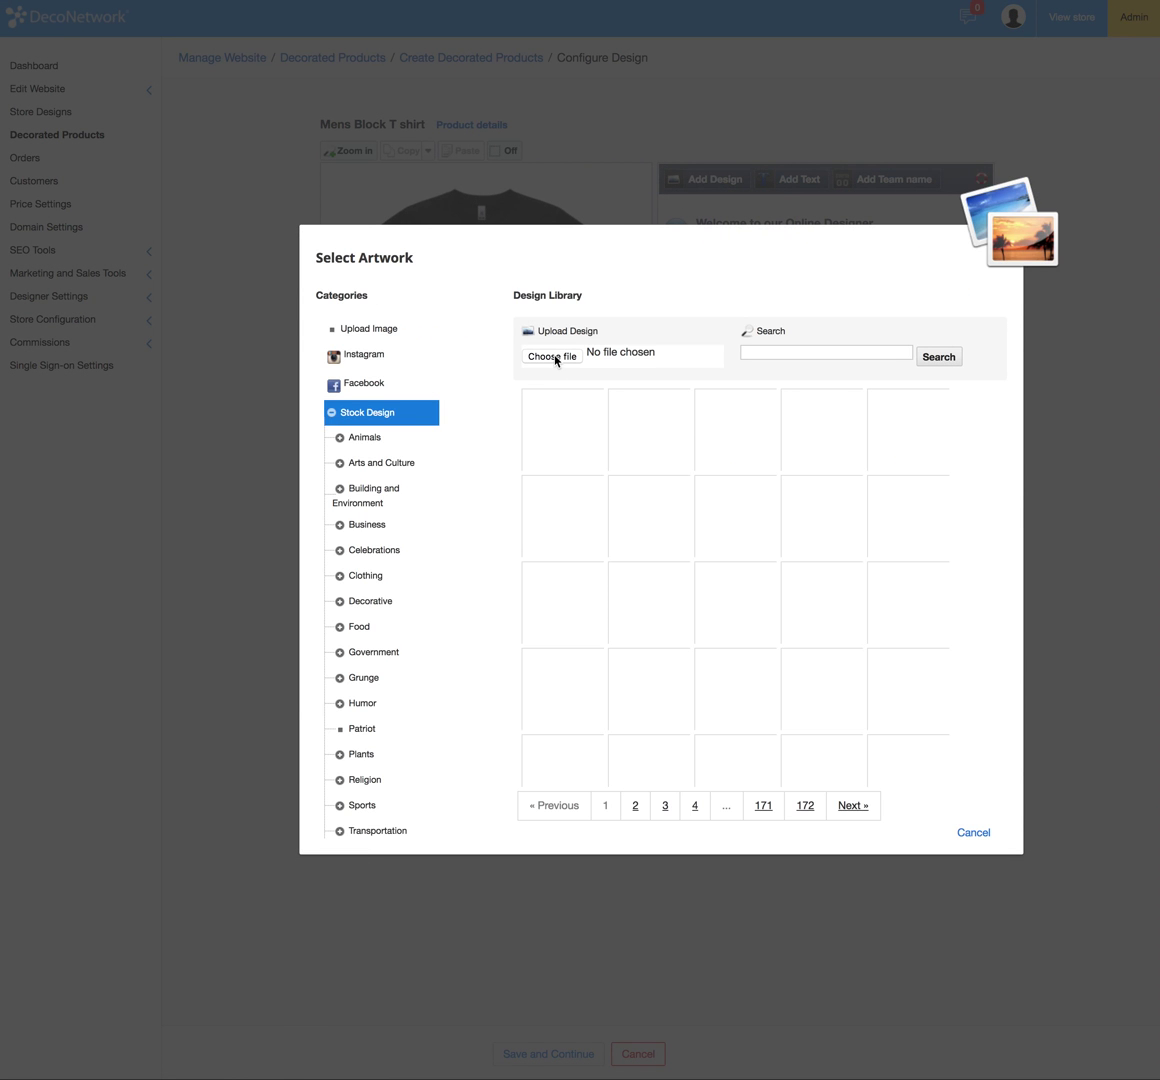
pyautogui.click(555, 357)
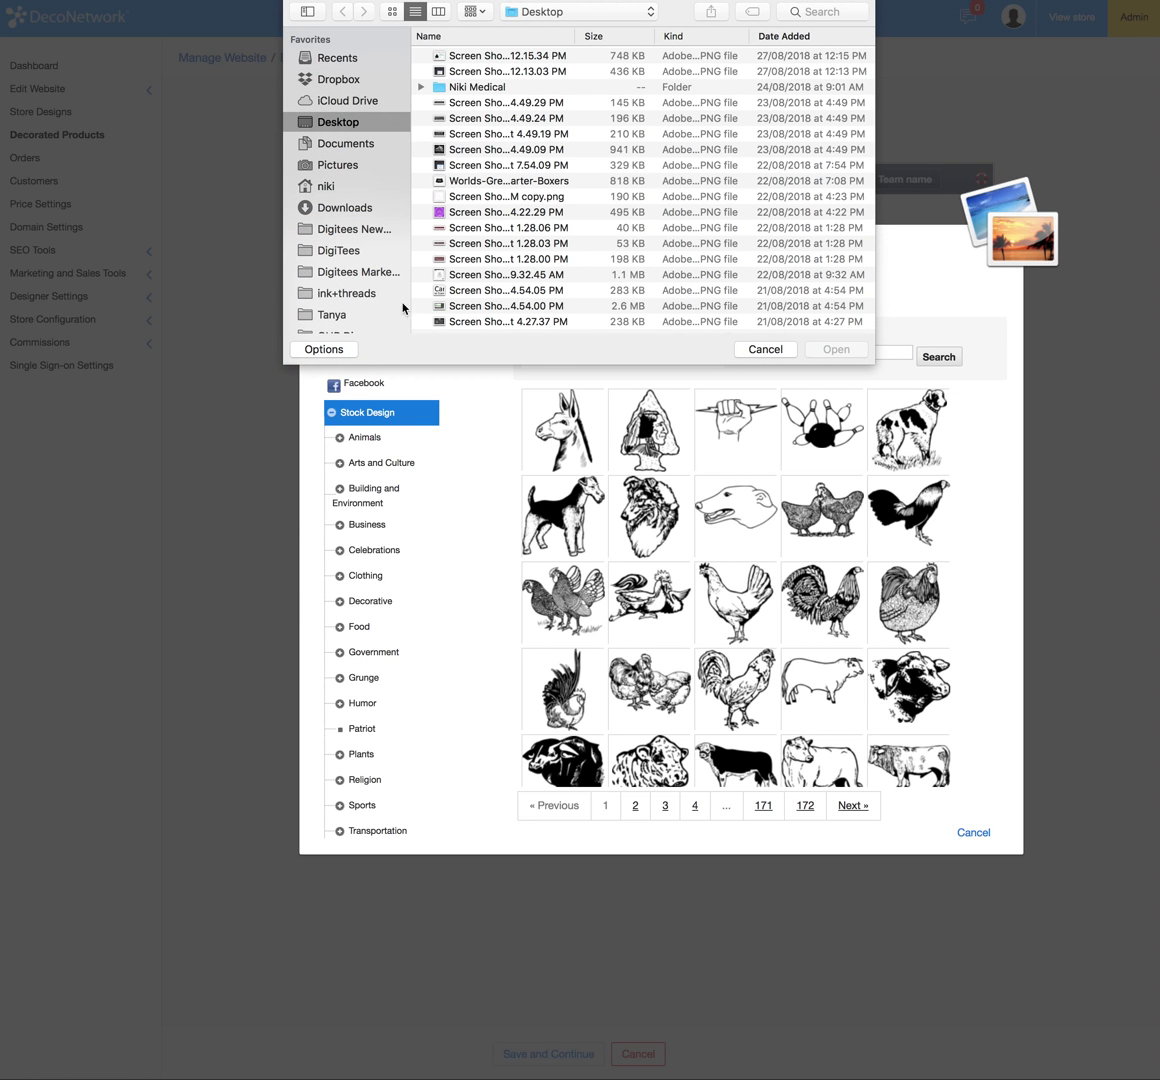
pyautogui.scroll(-3, 531, 285)
pyautogui.scroll(1, 531, 285)
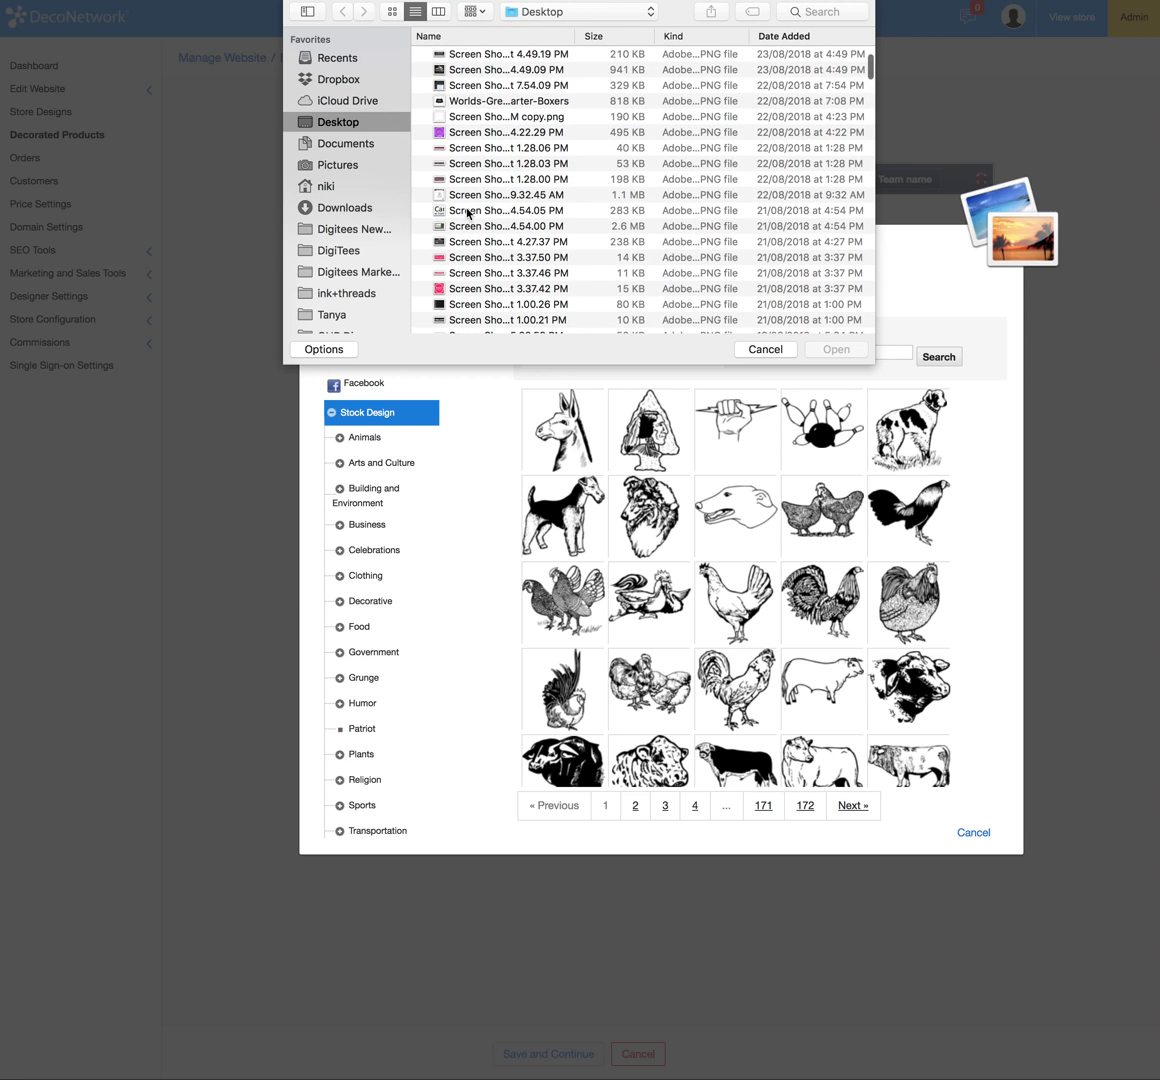
pyautogui.scroll(-2, 510, 263)
pyautogui.scroll(1, 510, 263)
pyautogui.click(766, 346)
# Add the stock donkey design BURRO014 to the shirt front and change its black colour to White.
pyautogui.click(560, 428)
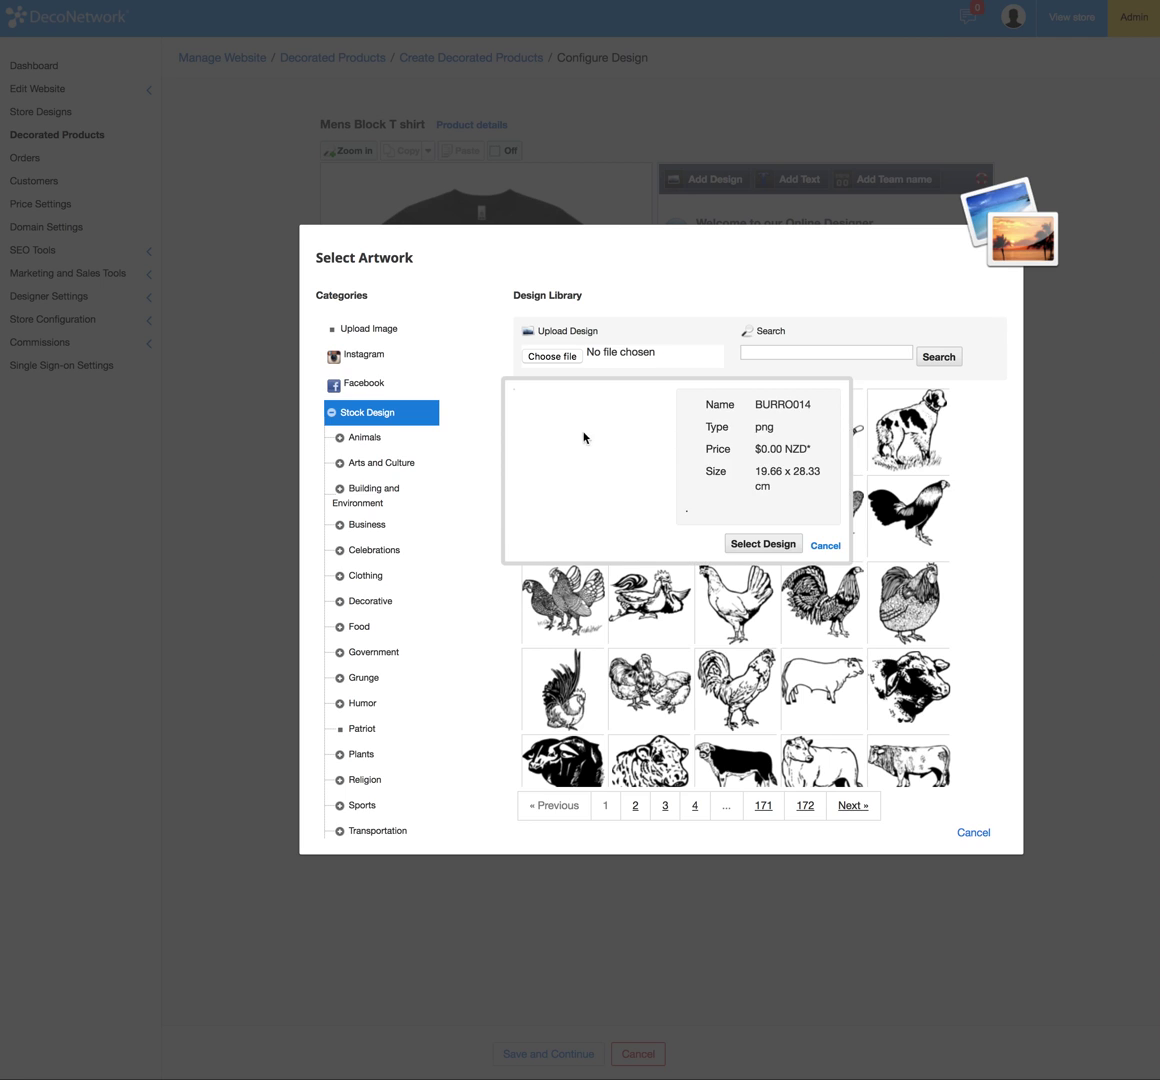
pyautogui.click(760, 546)
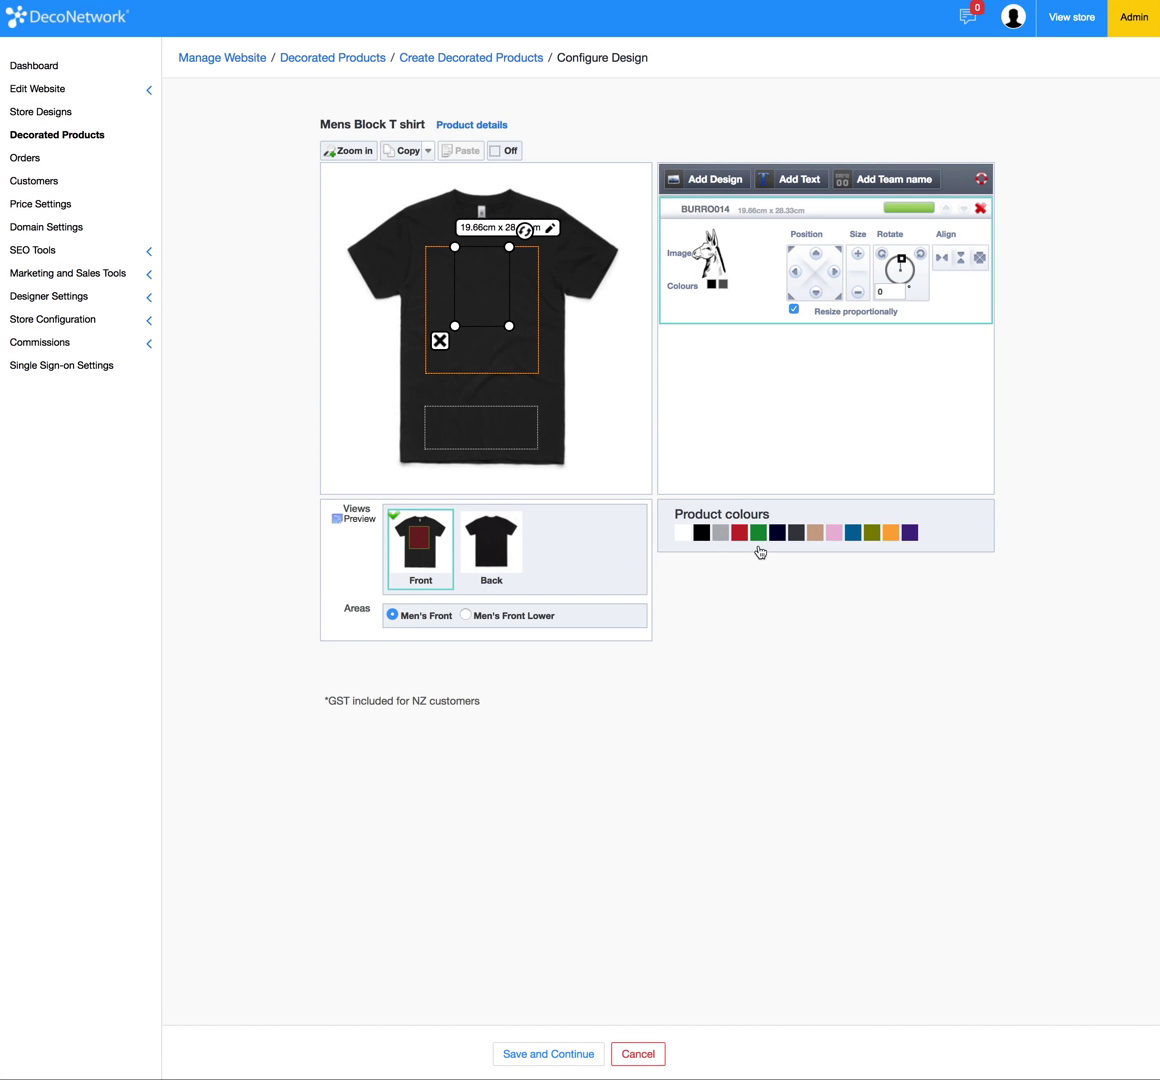
pyautogui.click(711, 285)
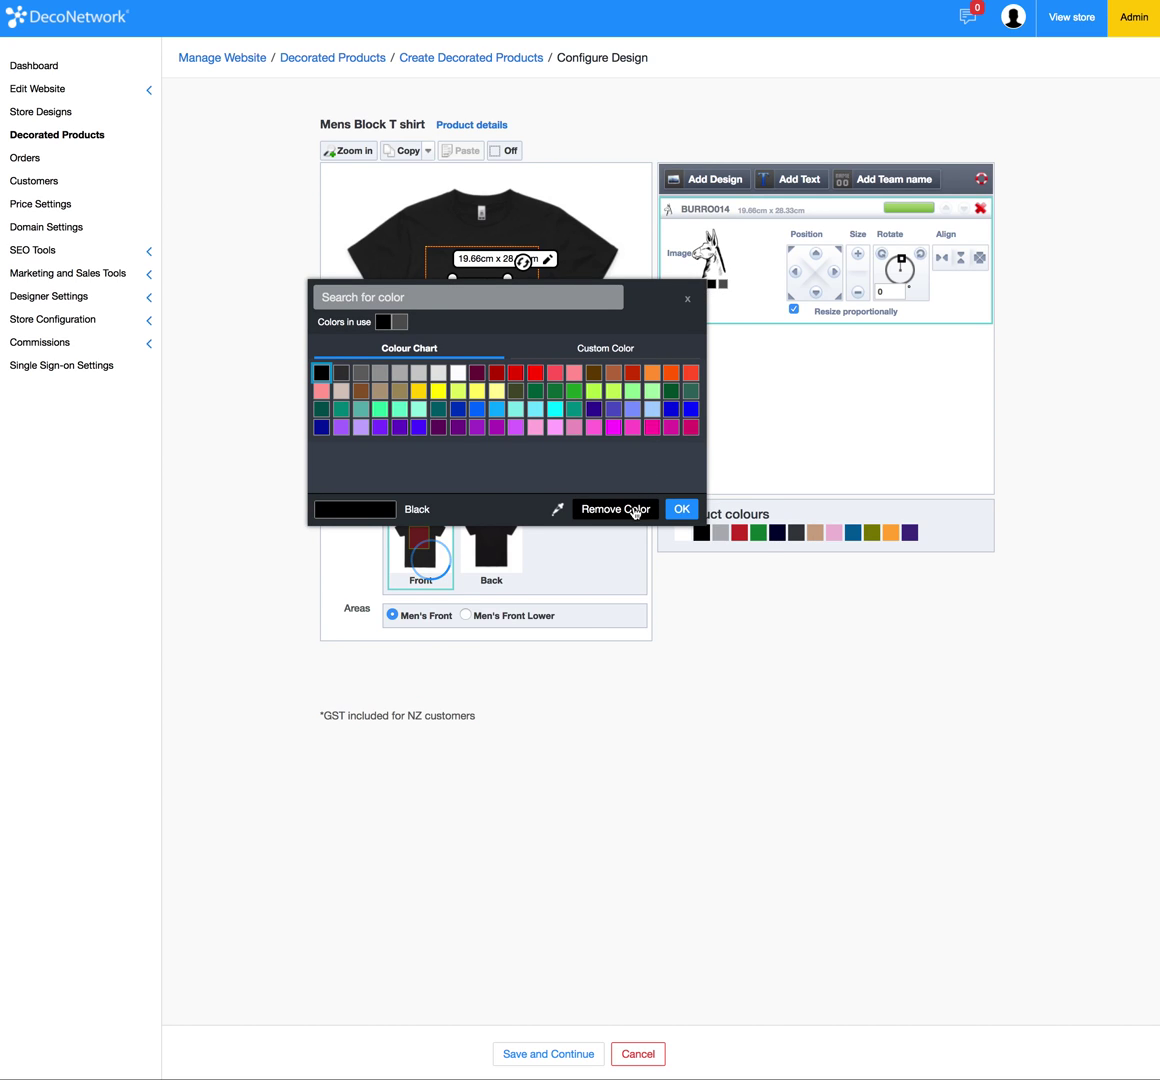
pyautogui.click(458, 378)
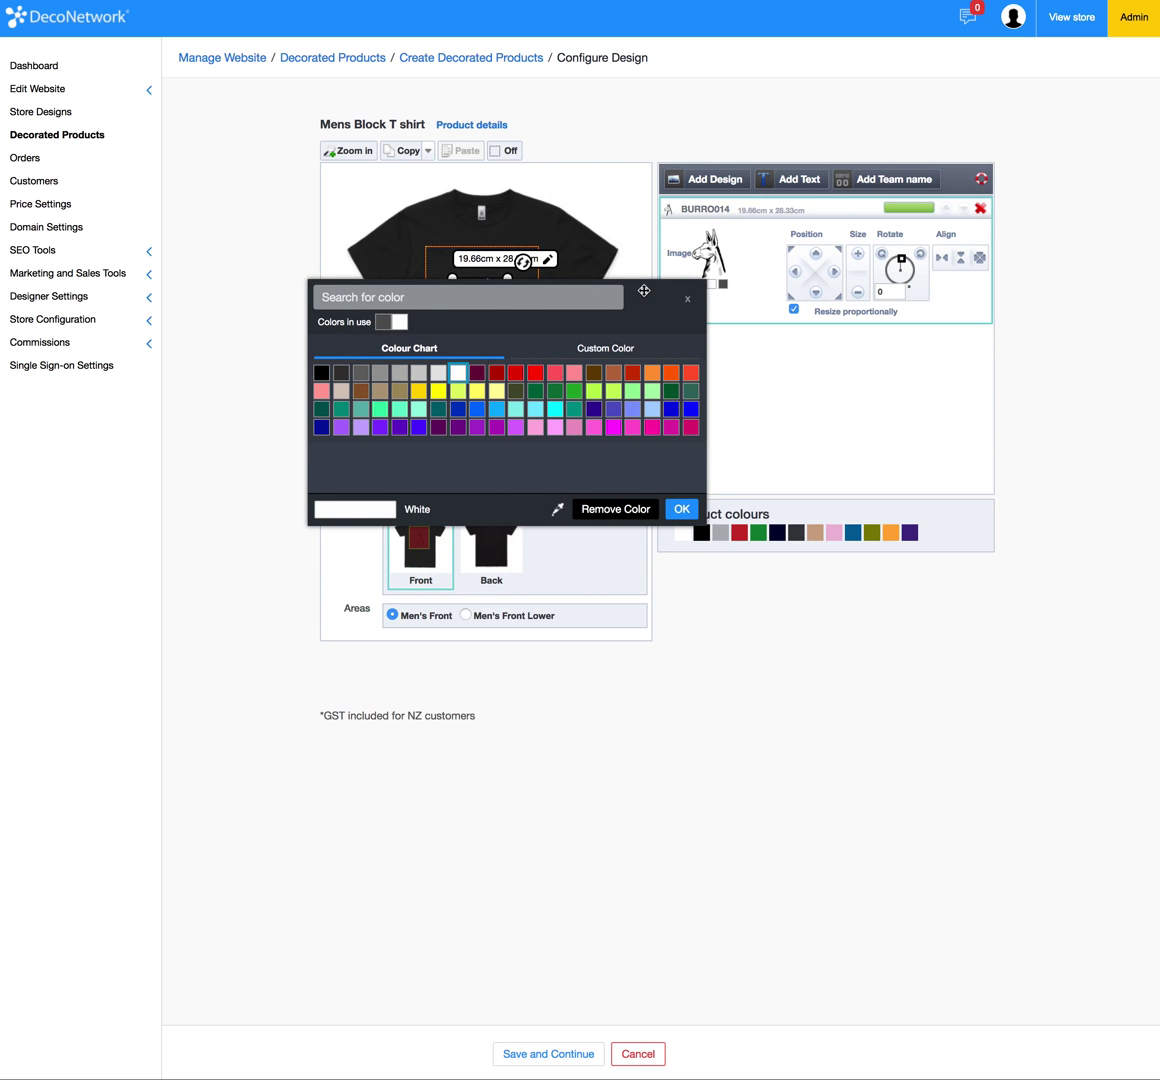
pyautogui.click(688, 621)
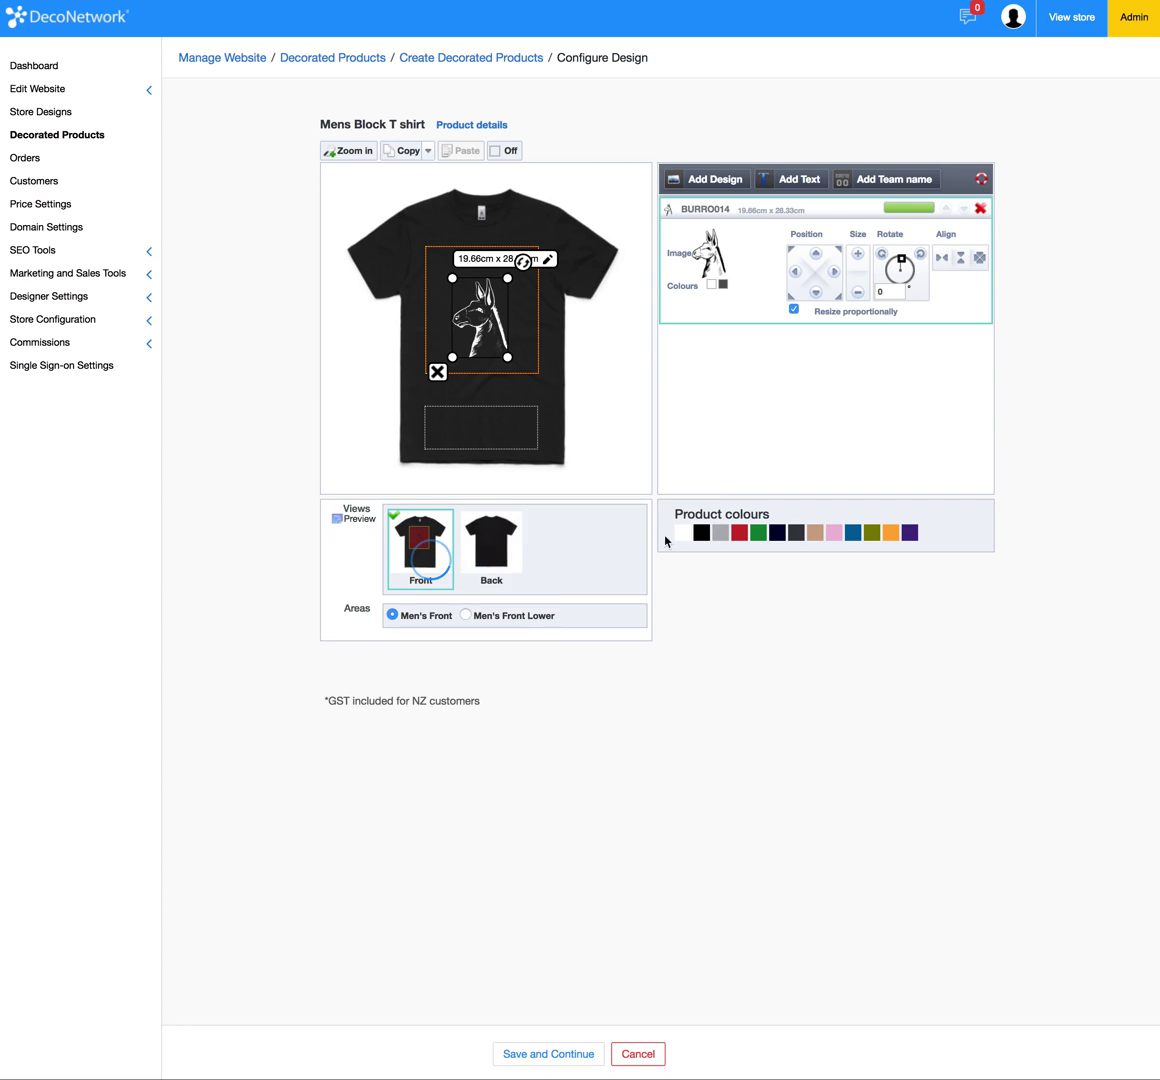
pyautogui.click(481, 341)
# Add the text "Hello" and place it above the donkey at the upper edge of the print area.
pyautogui.click(800, 178)
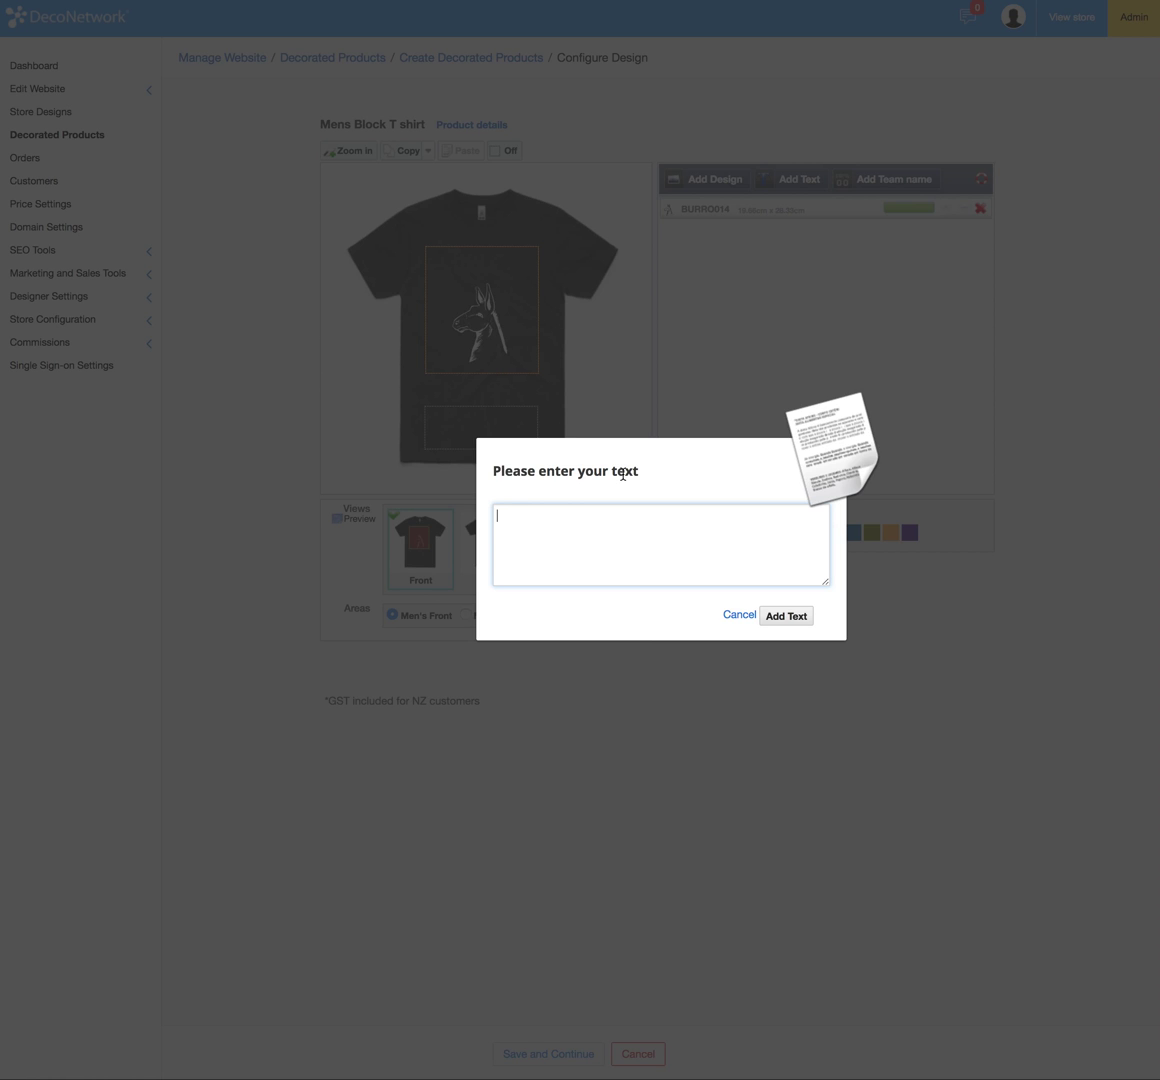
pyautogui.click(786, 616)
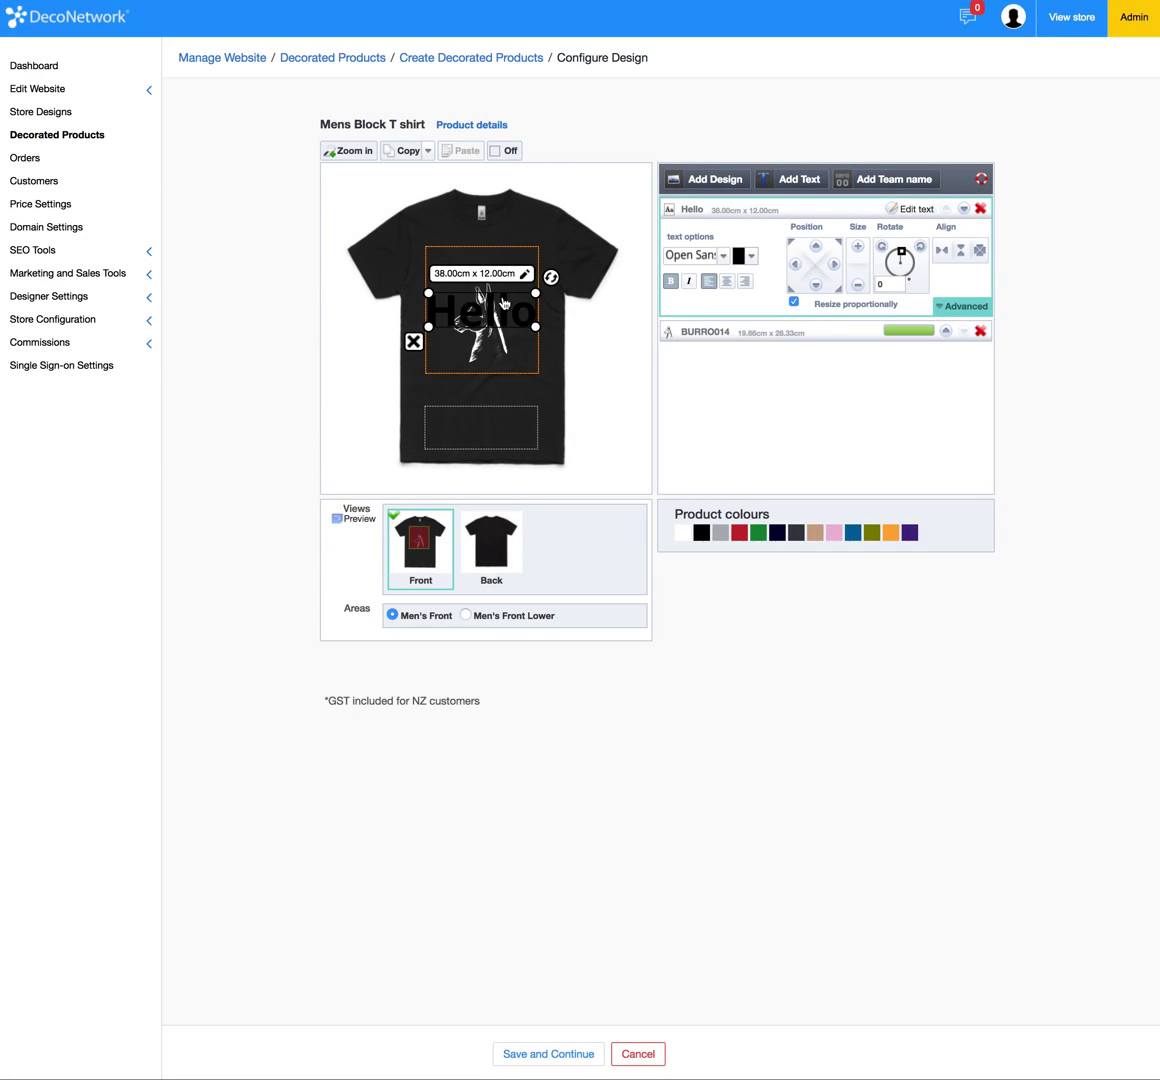
pyautogui.moveTo(504, 303); pyautogui.dragTo(502, 259)
# Set the colour of the Hello text to Light Yellow.
pyautogui.click(739, 259)
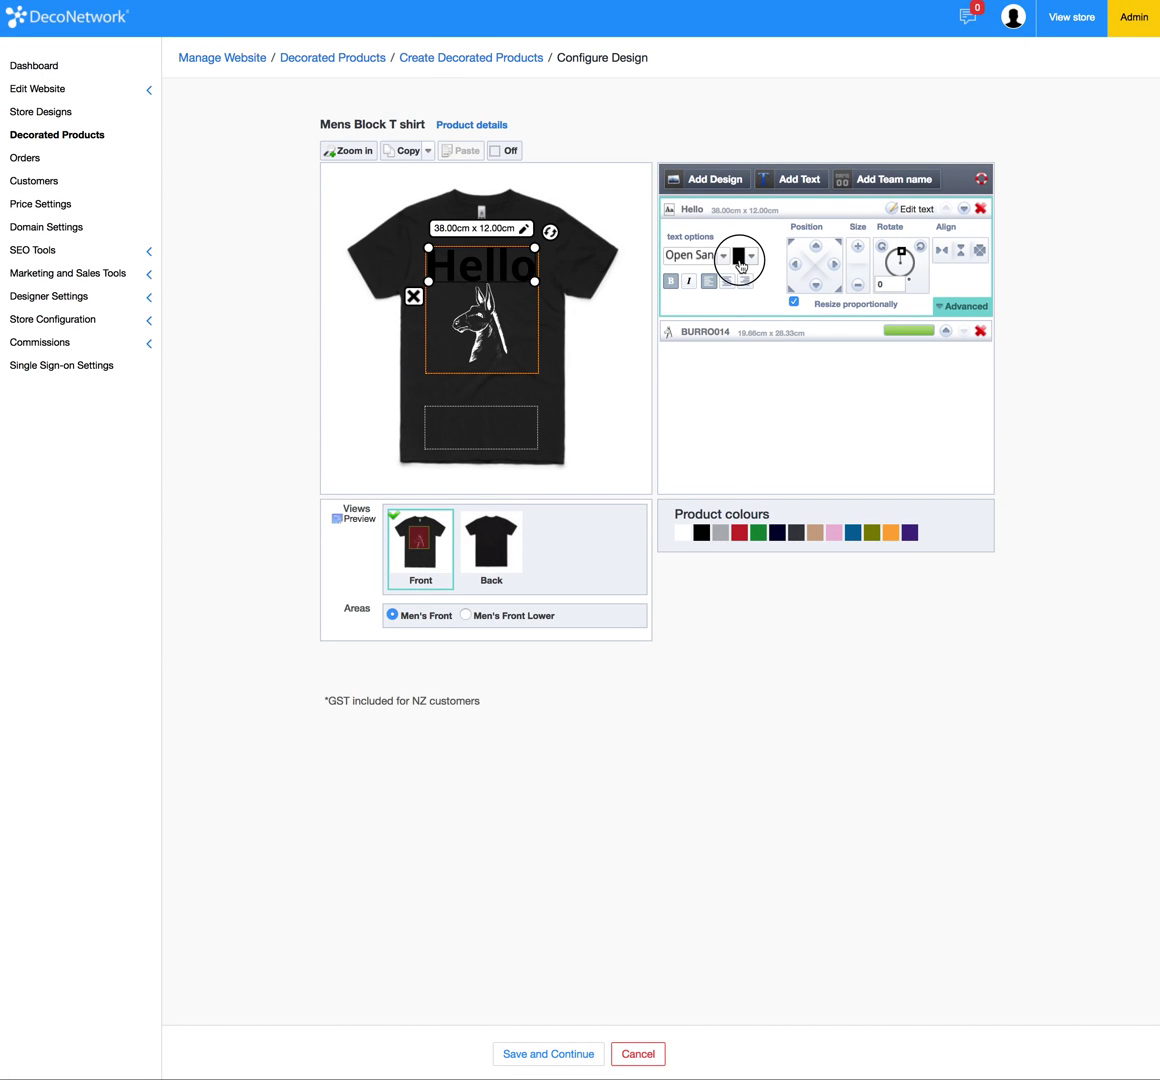
pyautogui.click(504, 358)
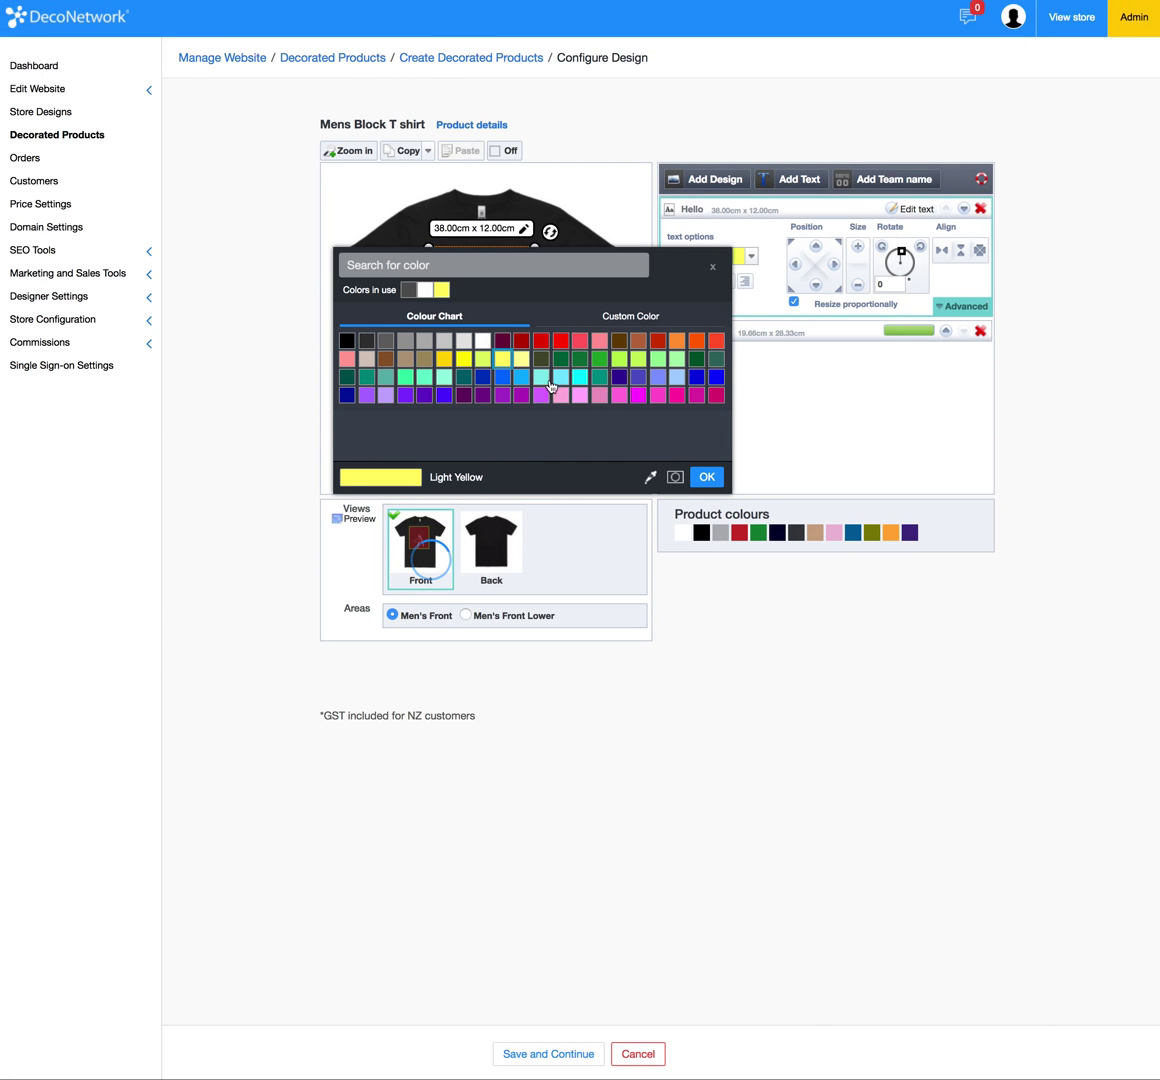
pyautogui.click(707, 477)
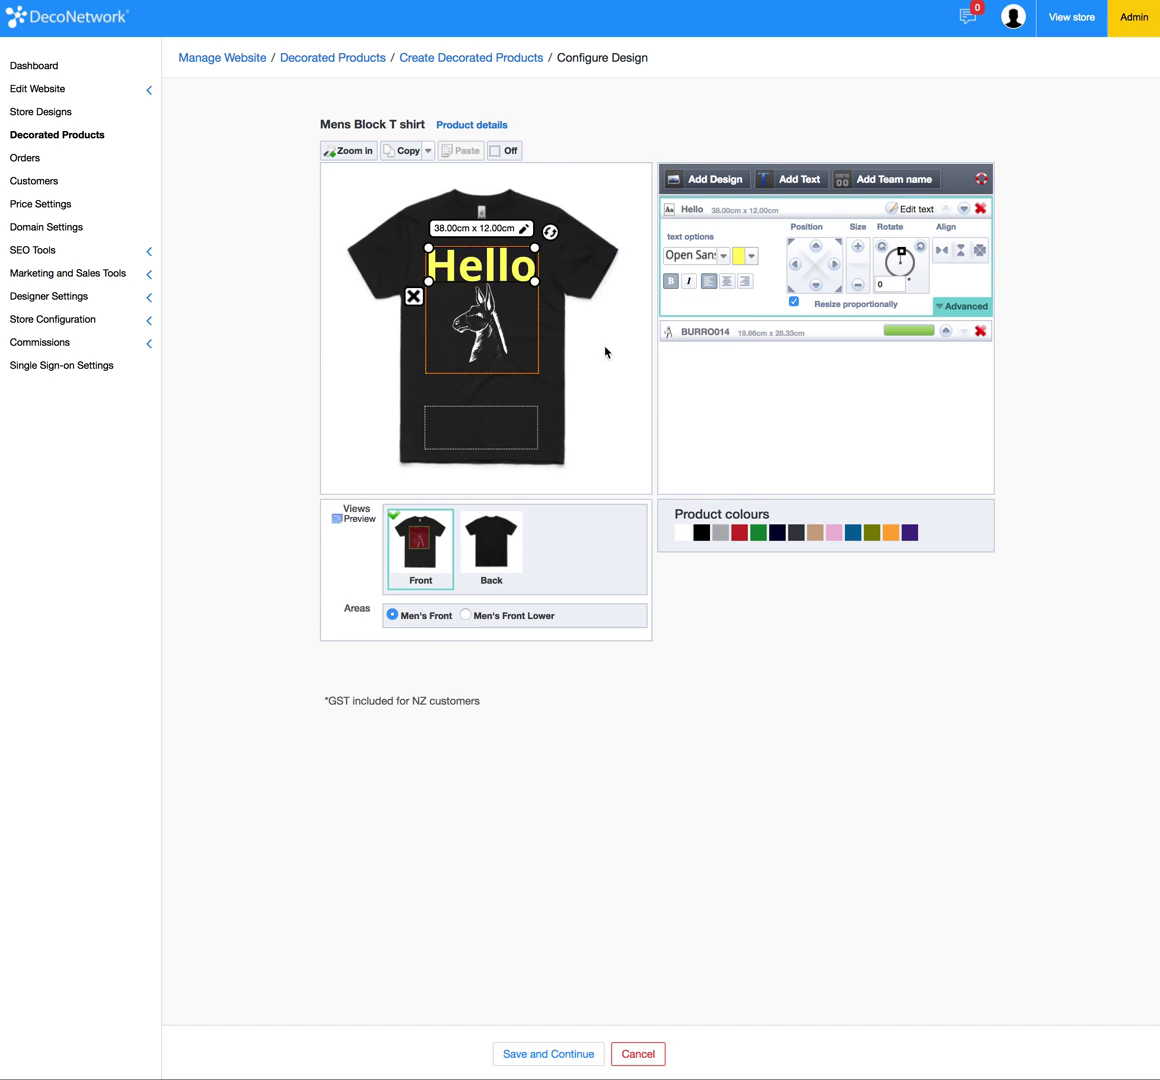
# Shrink the Hello text to about 27.9 x 8.8 cm and centre-align it.
pyautogui.click(856, 286)
pyautogui.click(856, 286)
pyautogui.click(856, 286)
pyautogui.click(856, 286)
pyautogui.click(731, 284)
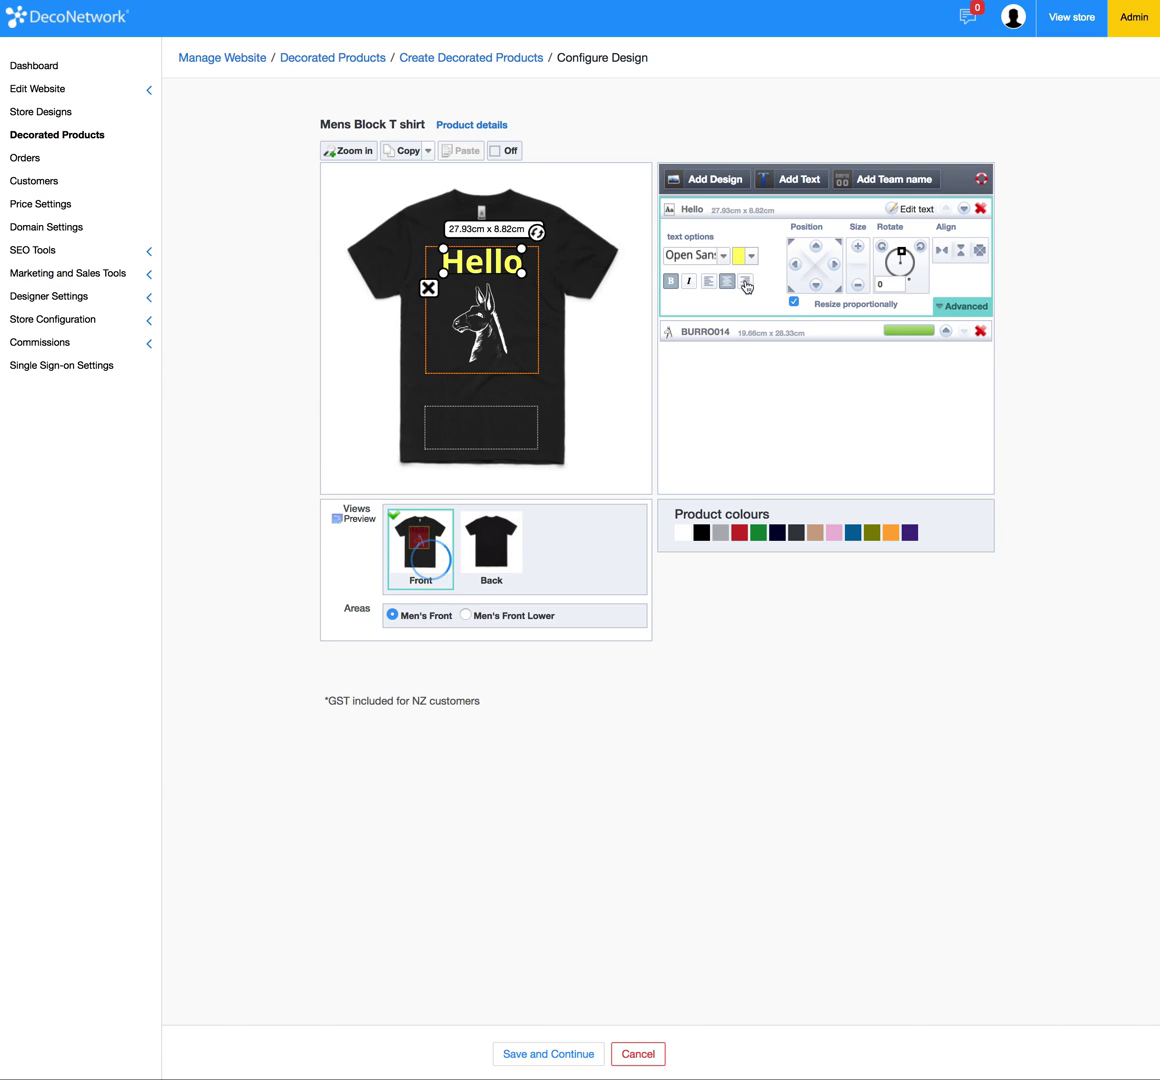
# Change the font of the Hello text to Libelsuit from the SansSerif category.
pyautogui.click(690, 255)
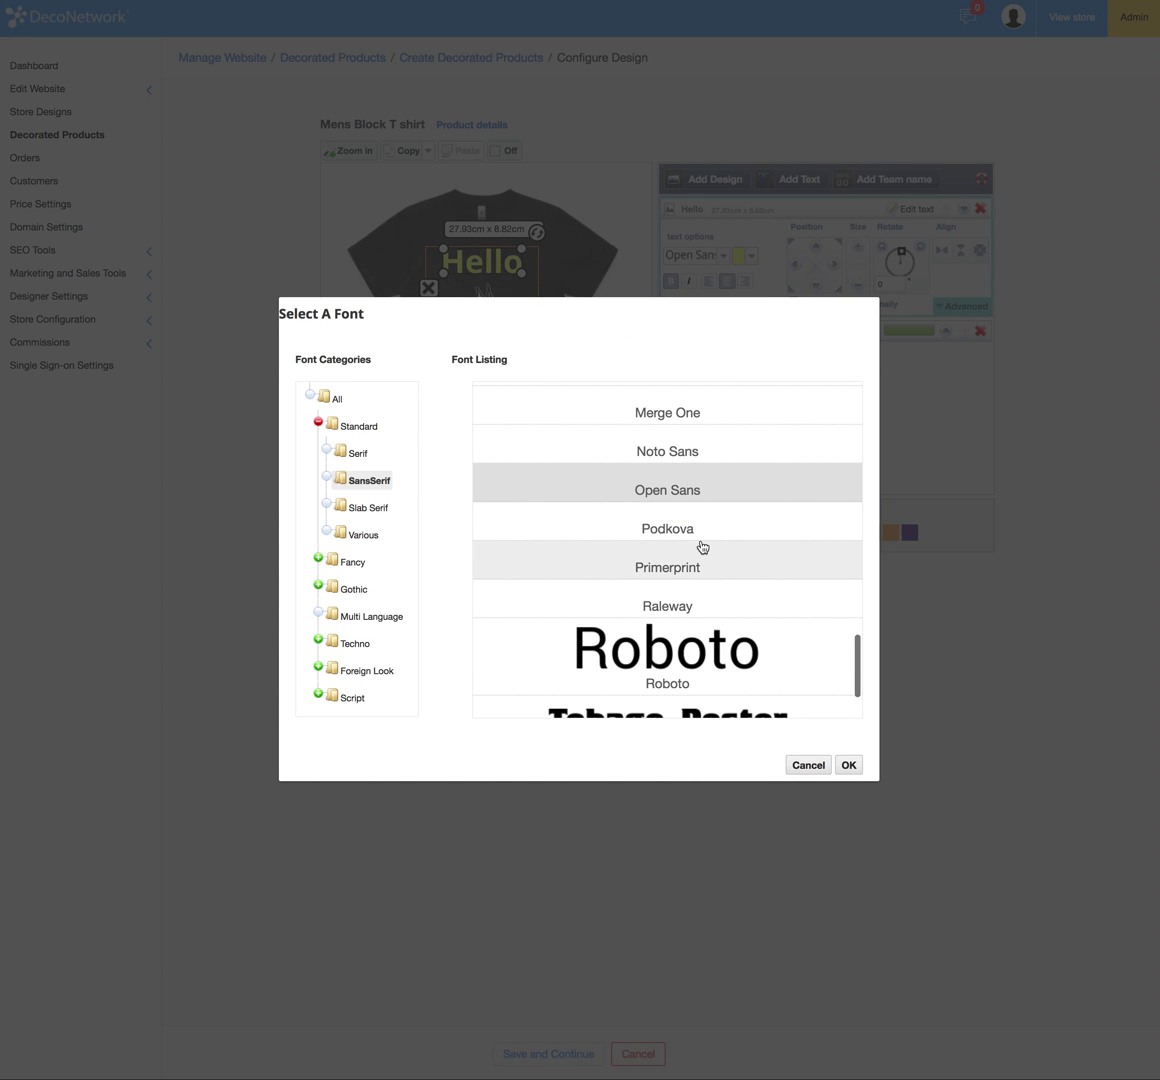
pyautogui.scroll(1, 662, 452)
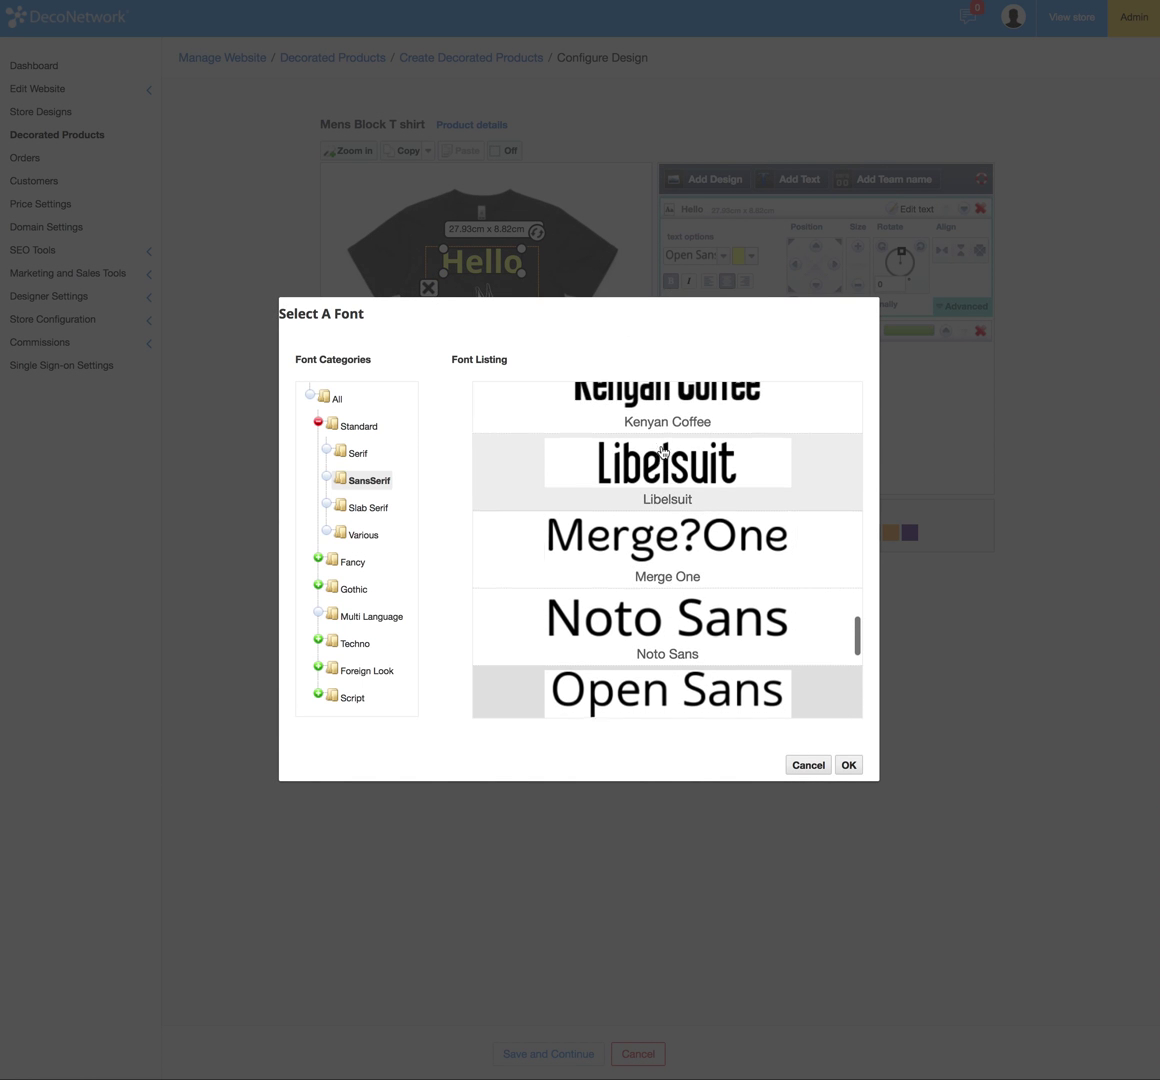
pyautogui.doubleClick(662, 452)
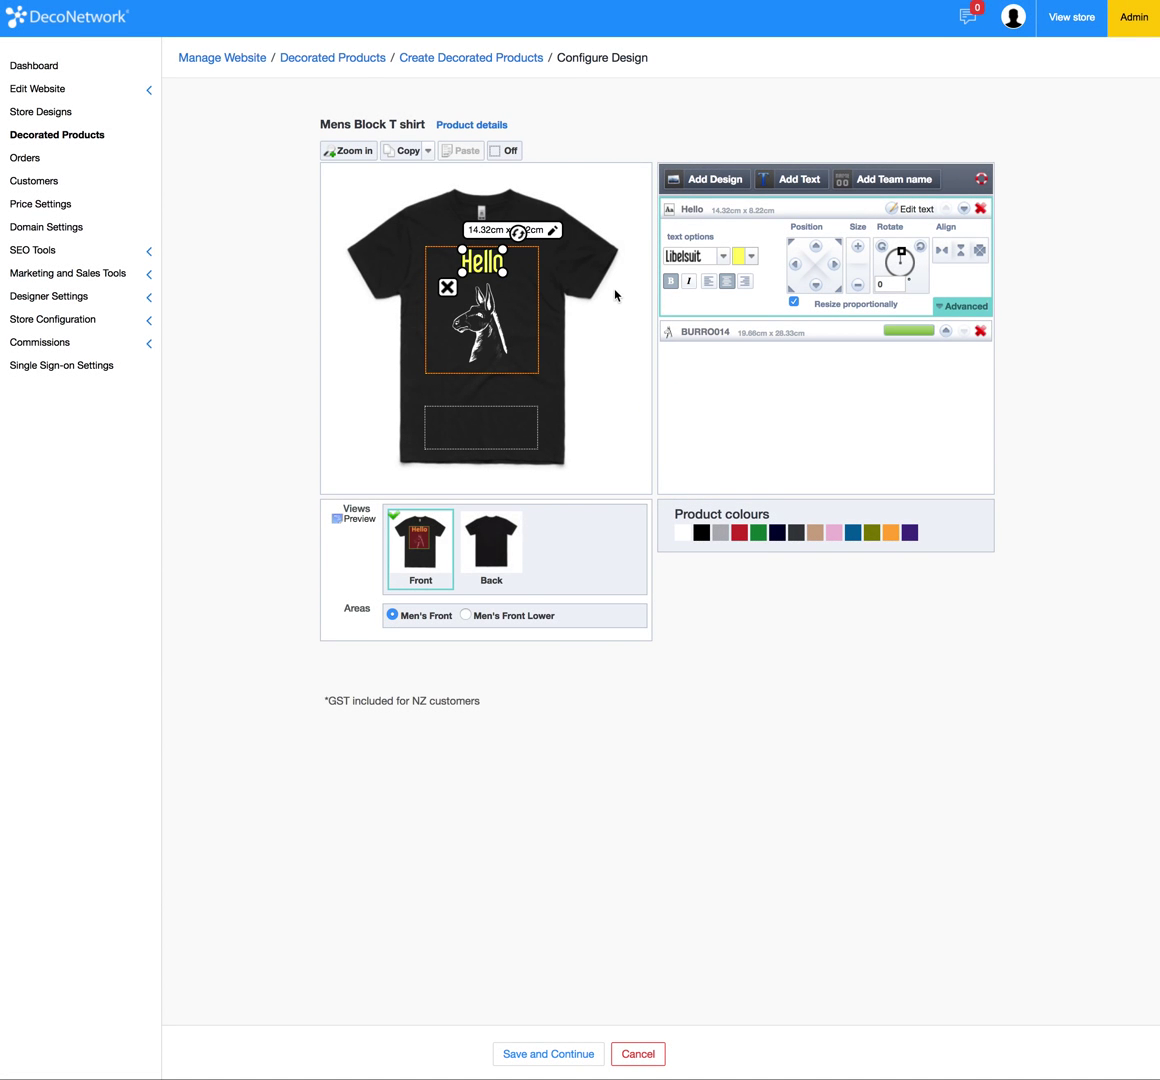
# Check the shirt design with the print area outlines hidden, then show the outlines again.
pyautogui.click(483, 352)
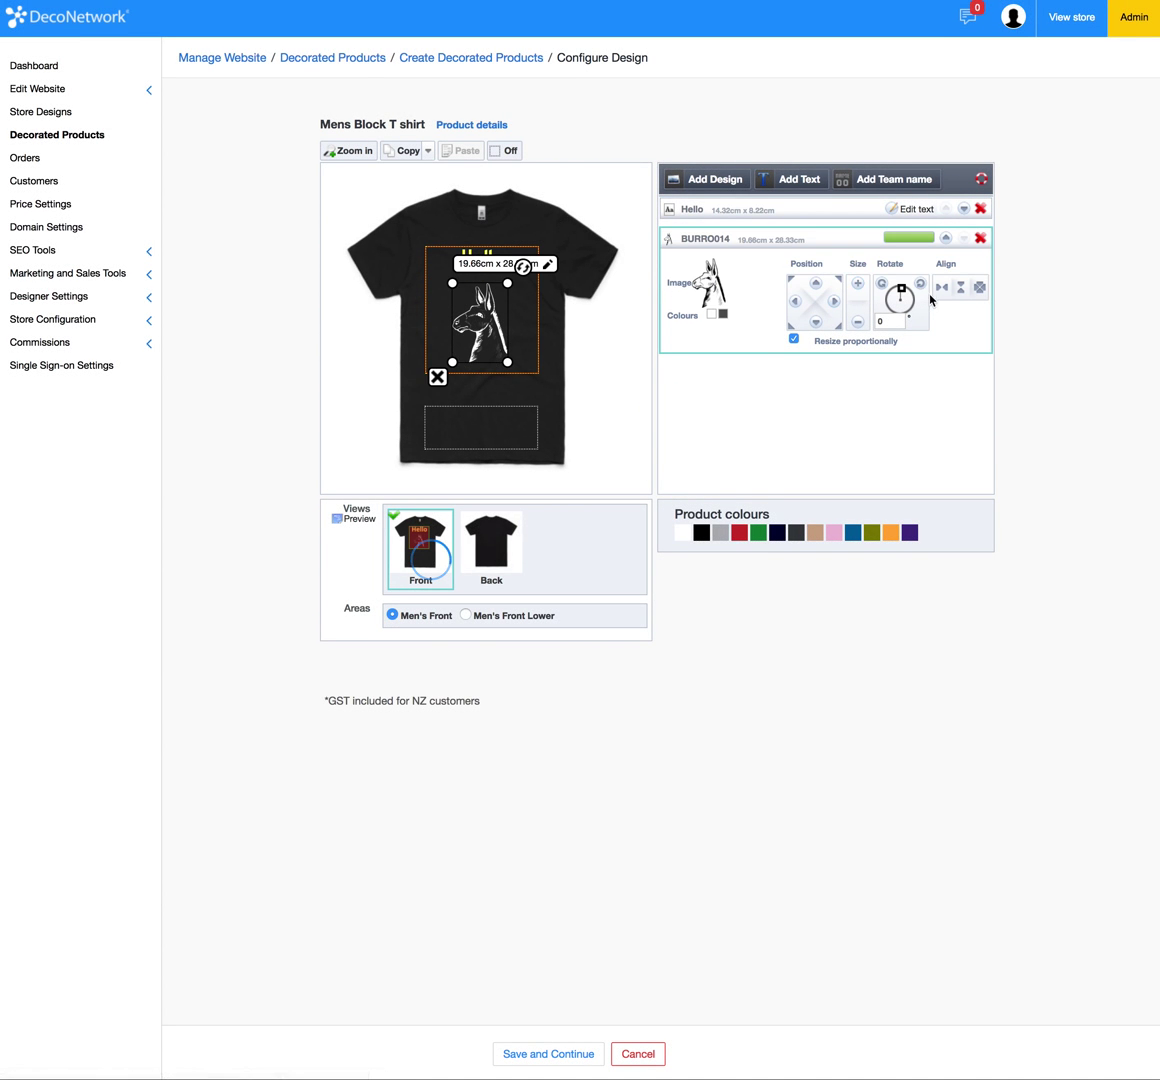
pyautogui.click(616, 352)
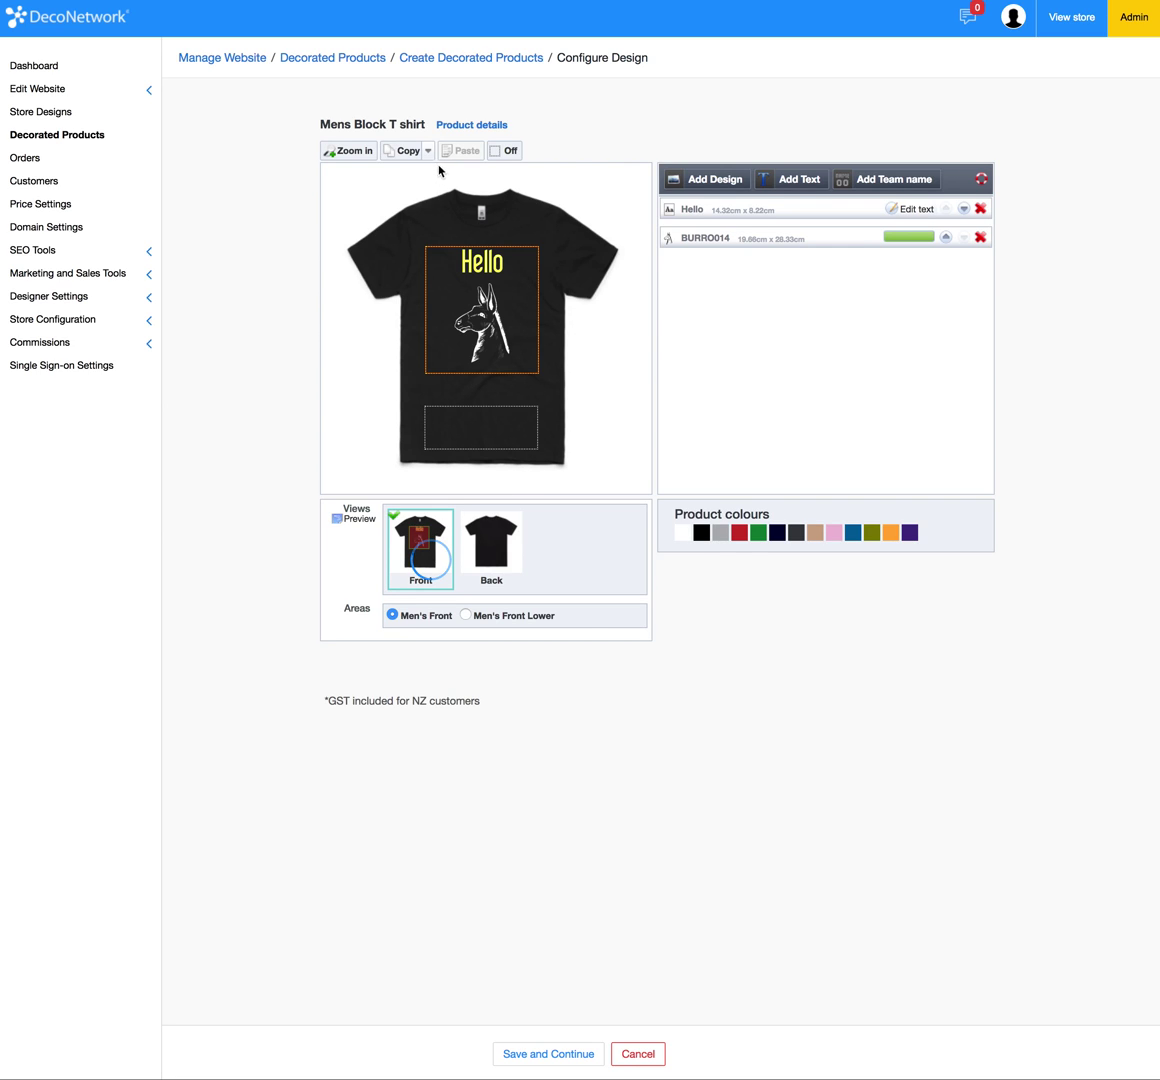
pyautogui.click(506, 151)
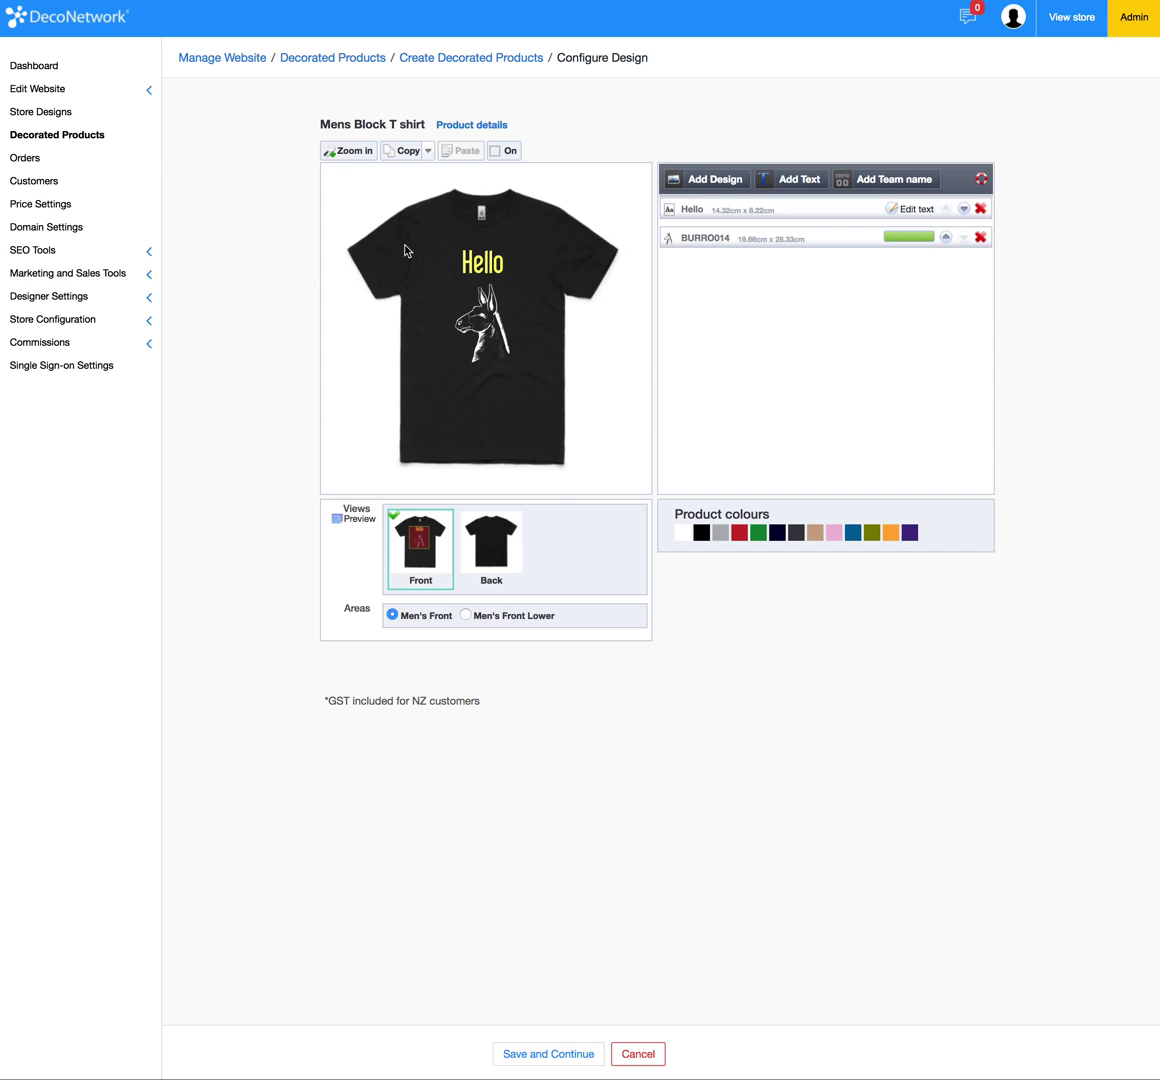
pyautogui.click(503, 150)
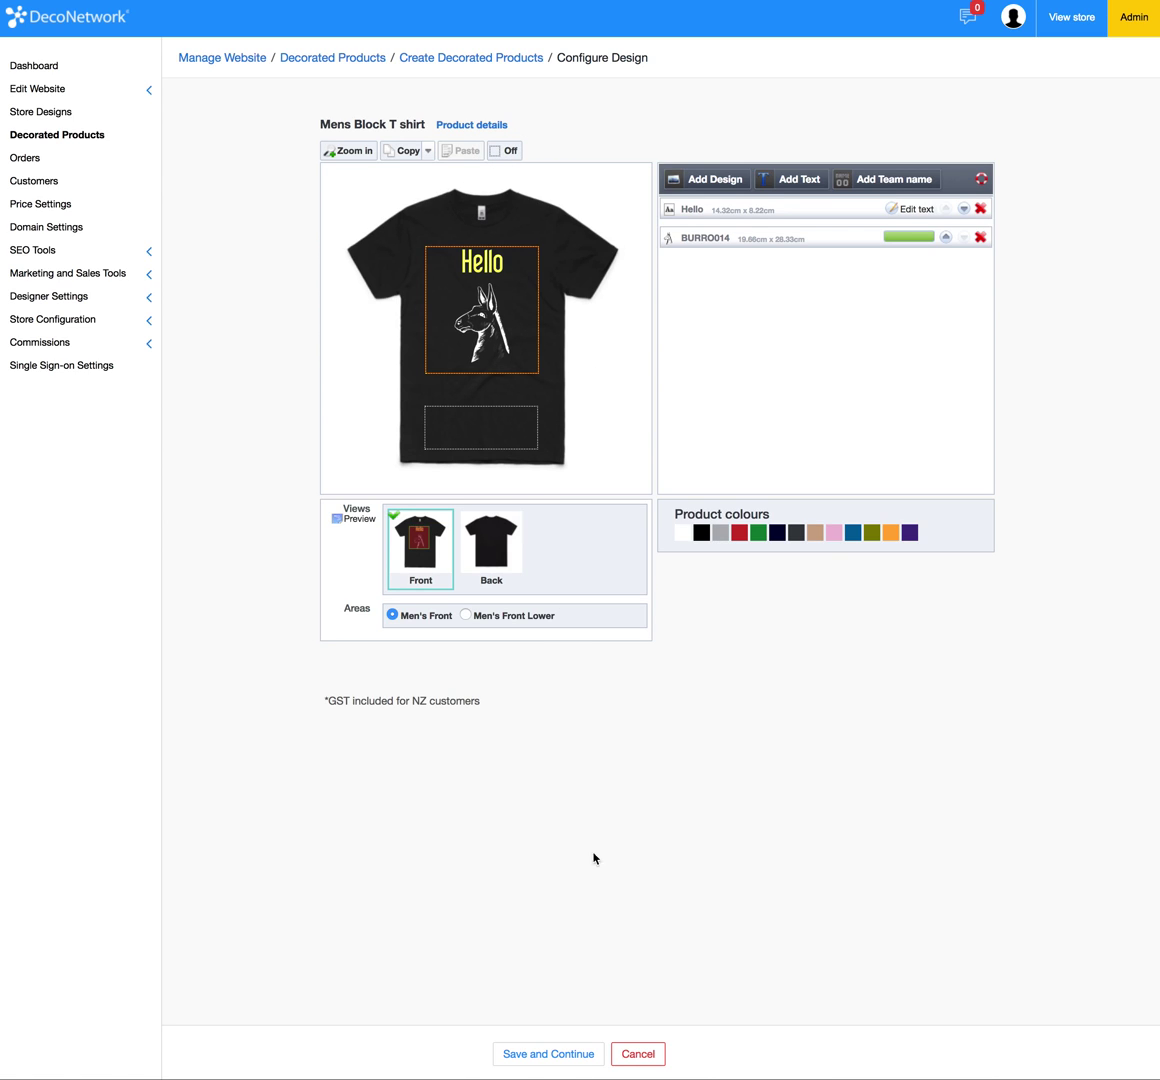
# Save the design, name the product "Hello Donkey" and enable appending the blank product name.
pyautogui.click(550, 1056)
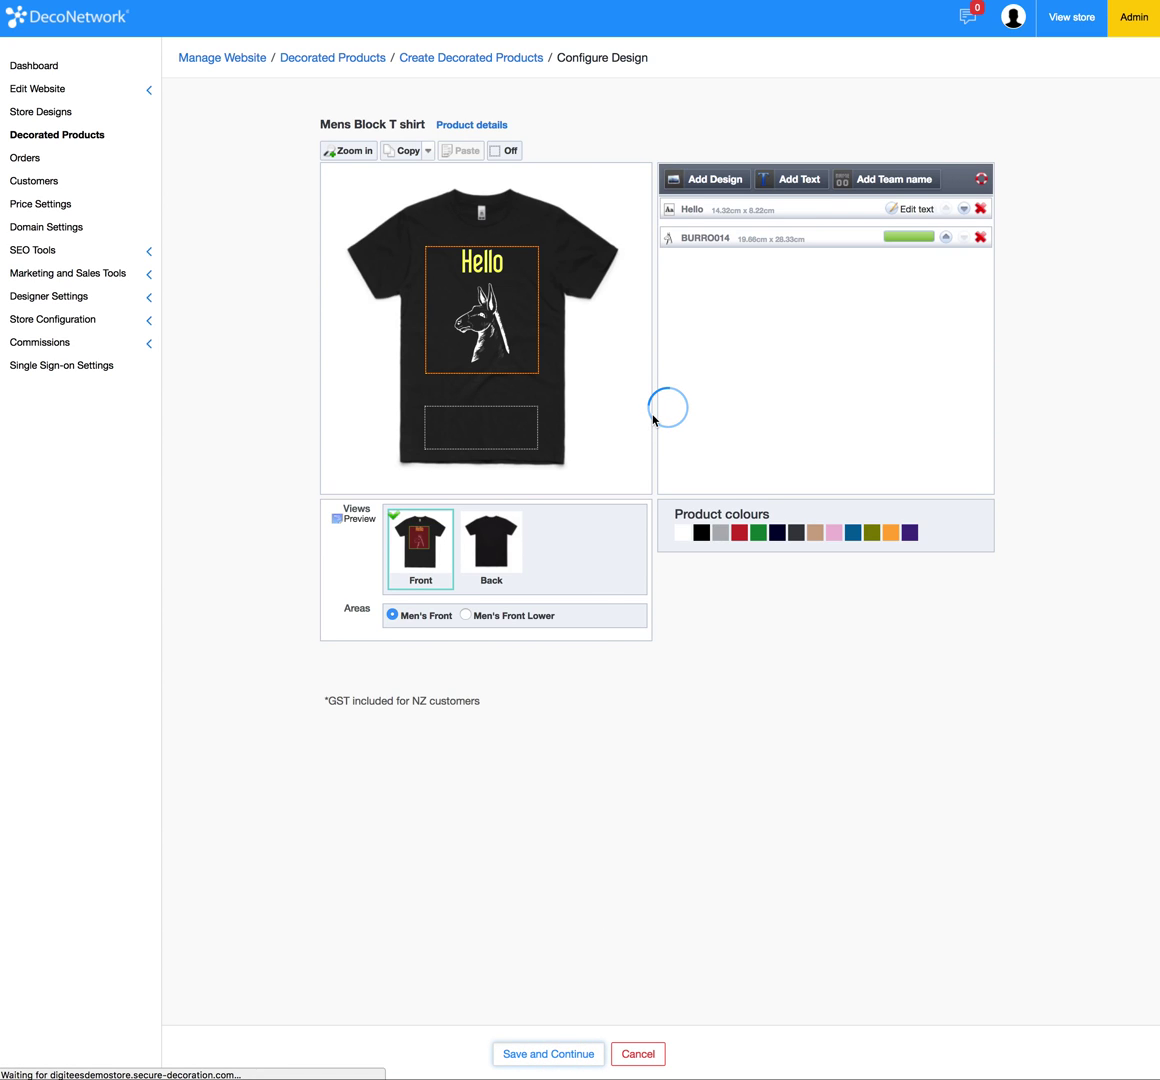
pyautogui.click(492, 136)
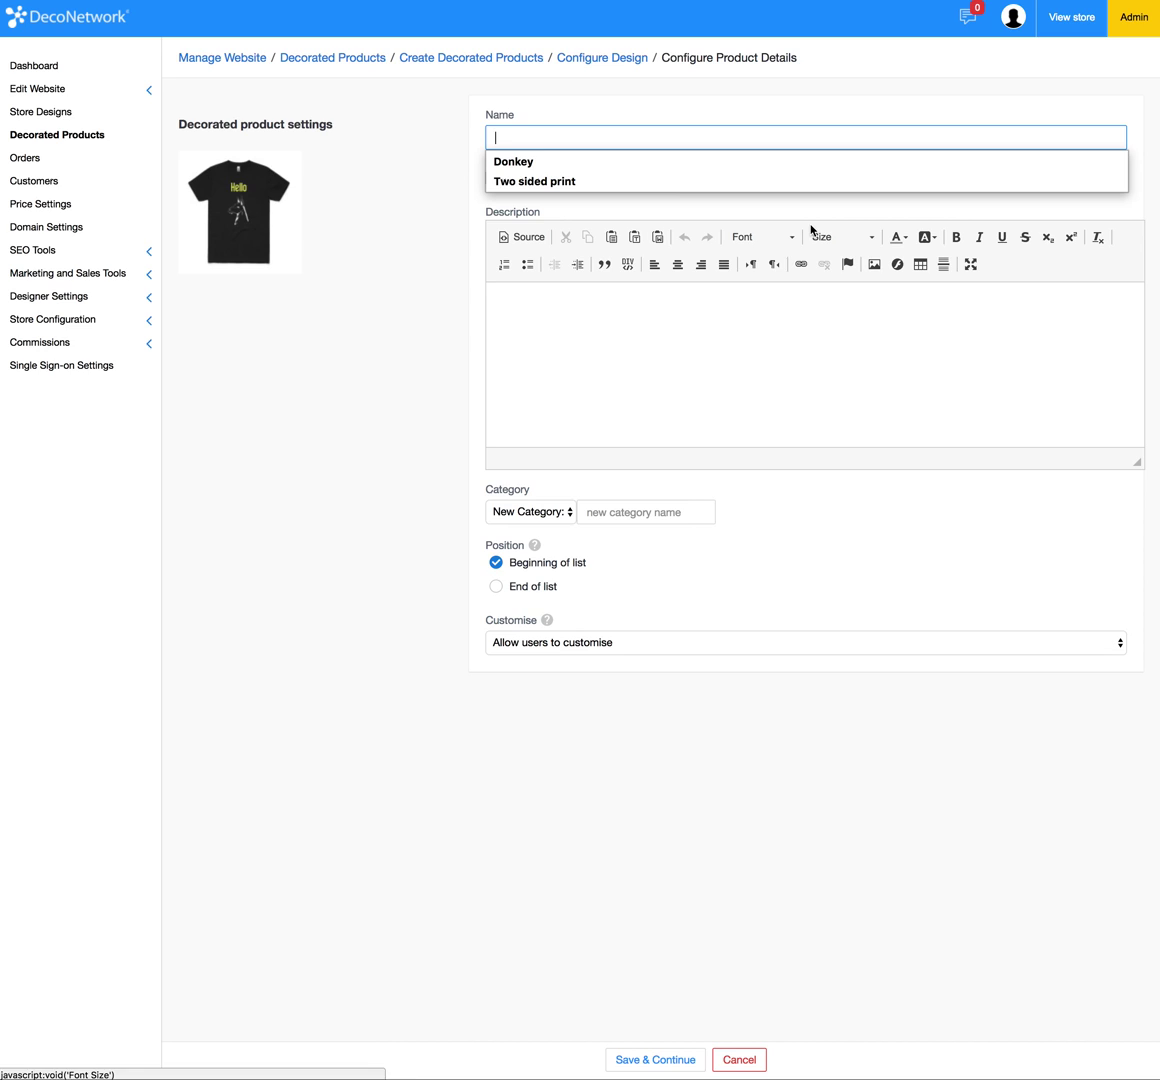
pyautogui.write('Hello Donkey')
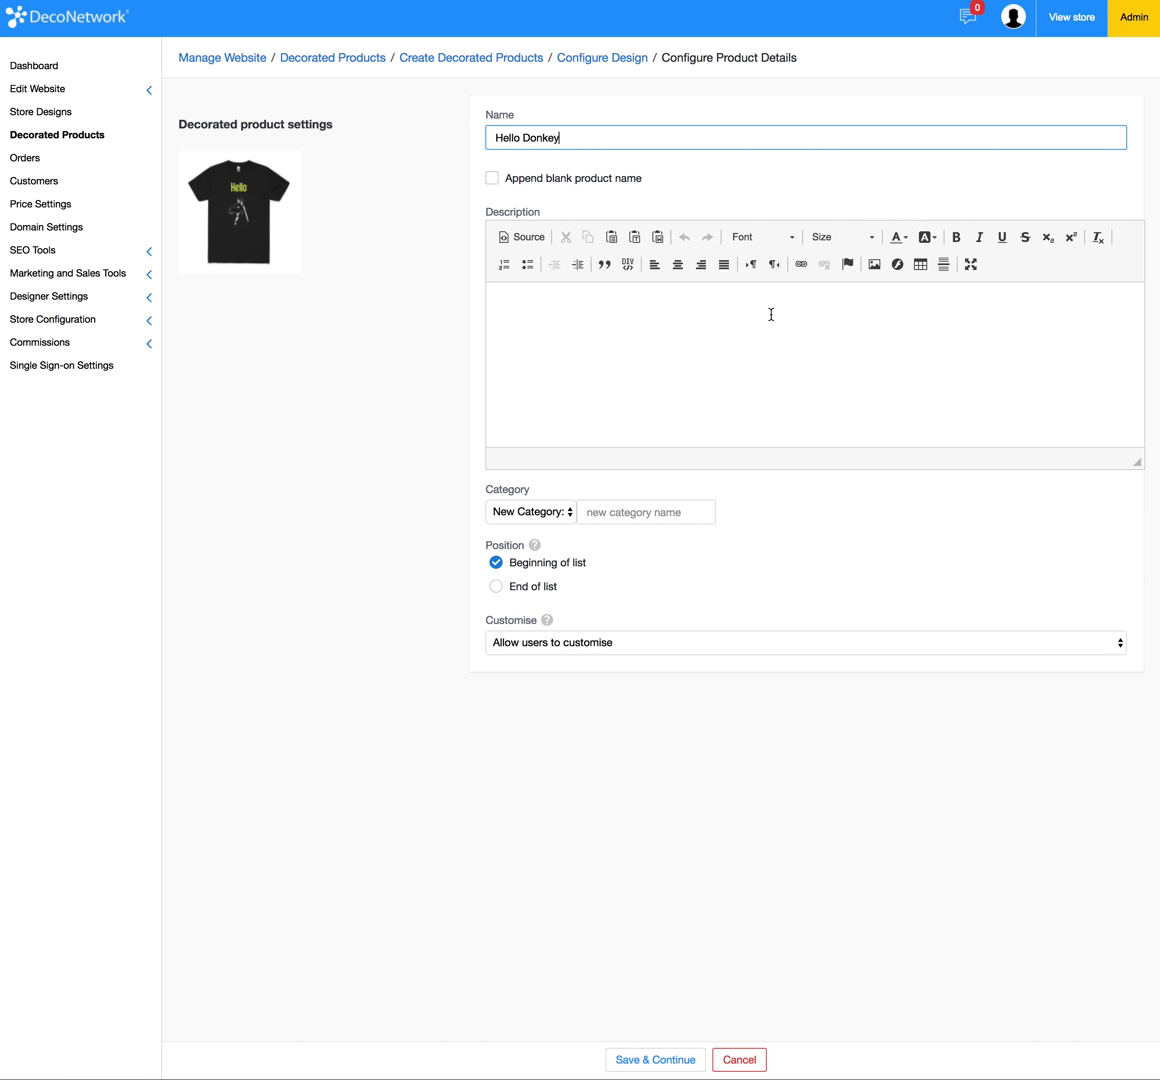
pyautogui.click(492, 179)
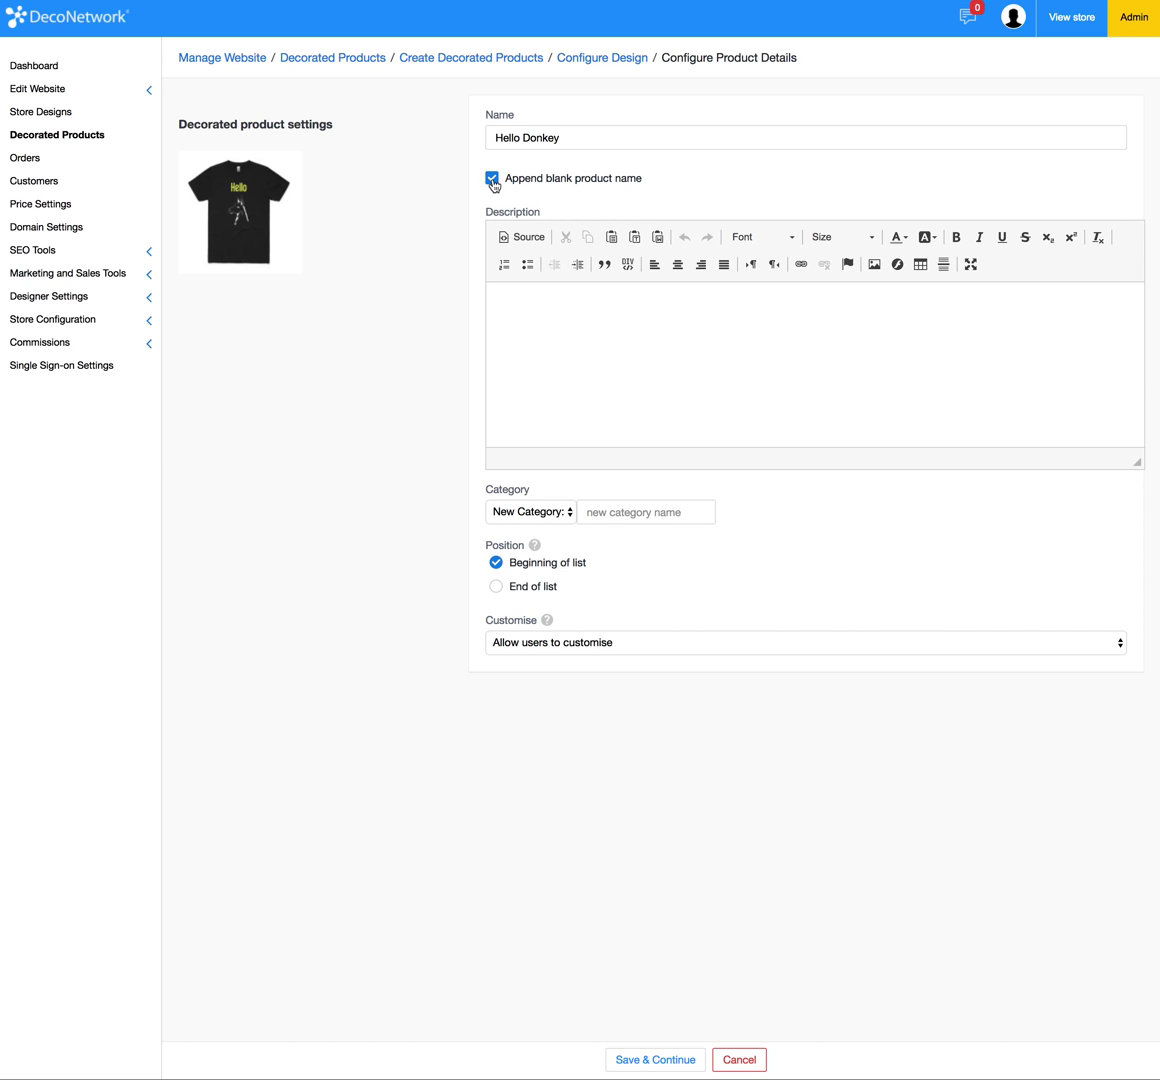
# Enter "Great description here." as the product description.
pyautogui.click(616, 329)
pyautogui.write('D')
pyautogui.write('Great description here.')
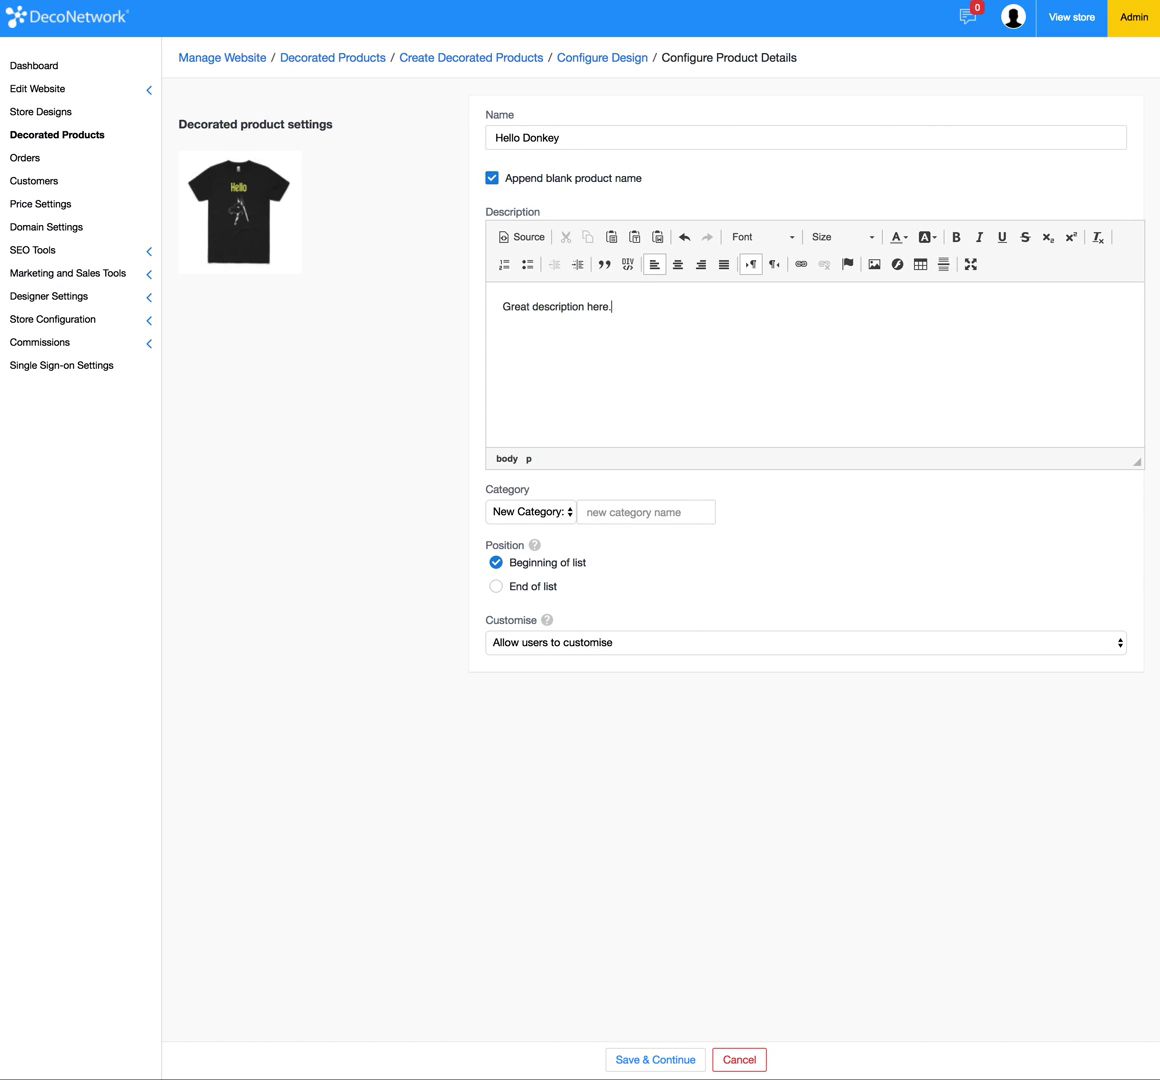
# Assign the product to a new category named "Hello Donkey".
pyautogui.click(533, 517)
pyautogui.click(670, 519)
pyautogui.click(681, 520)
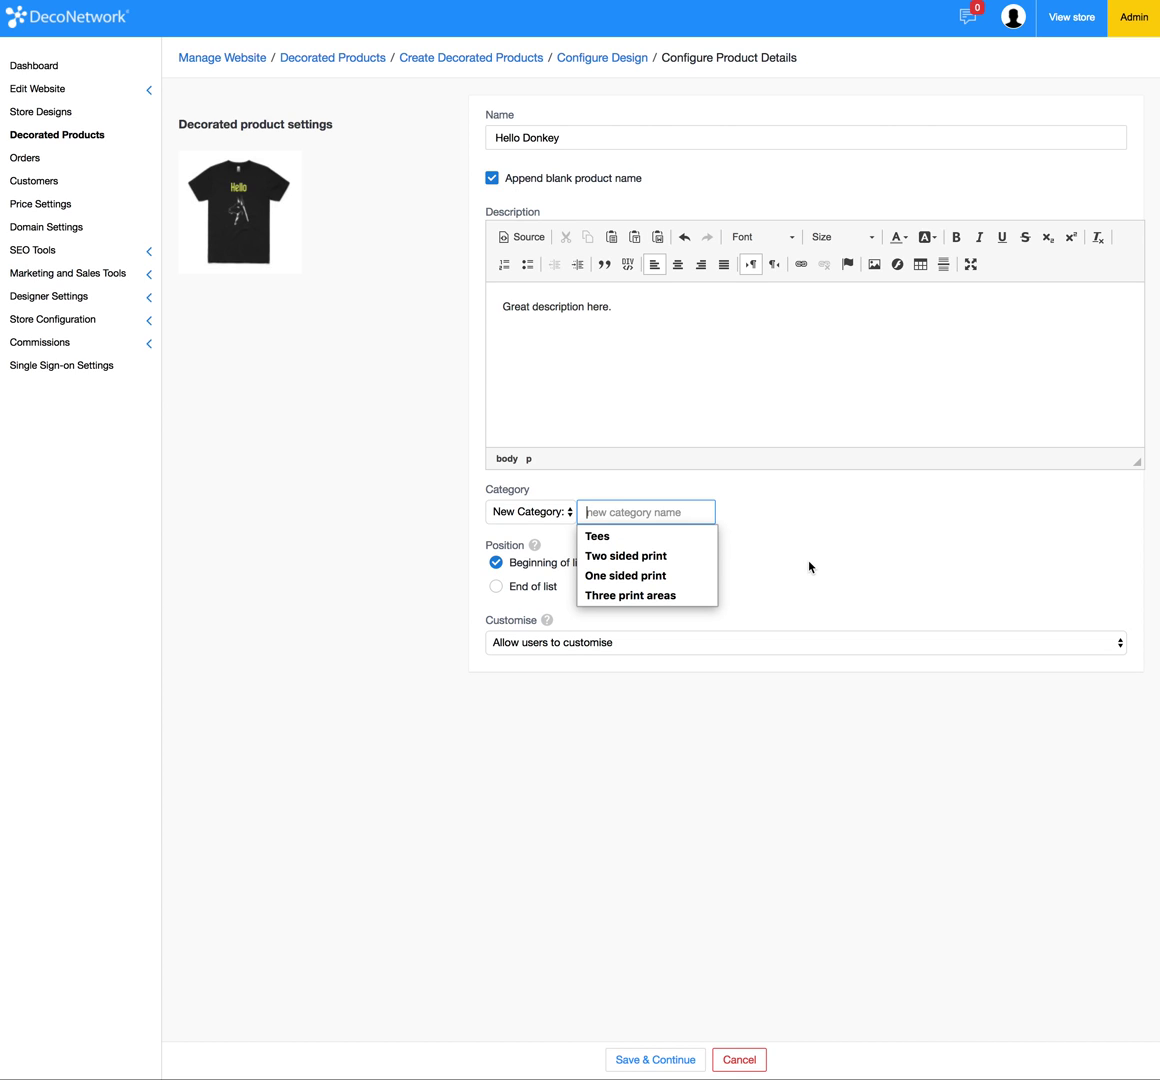
pyautogui.write('Hello Donkey')
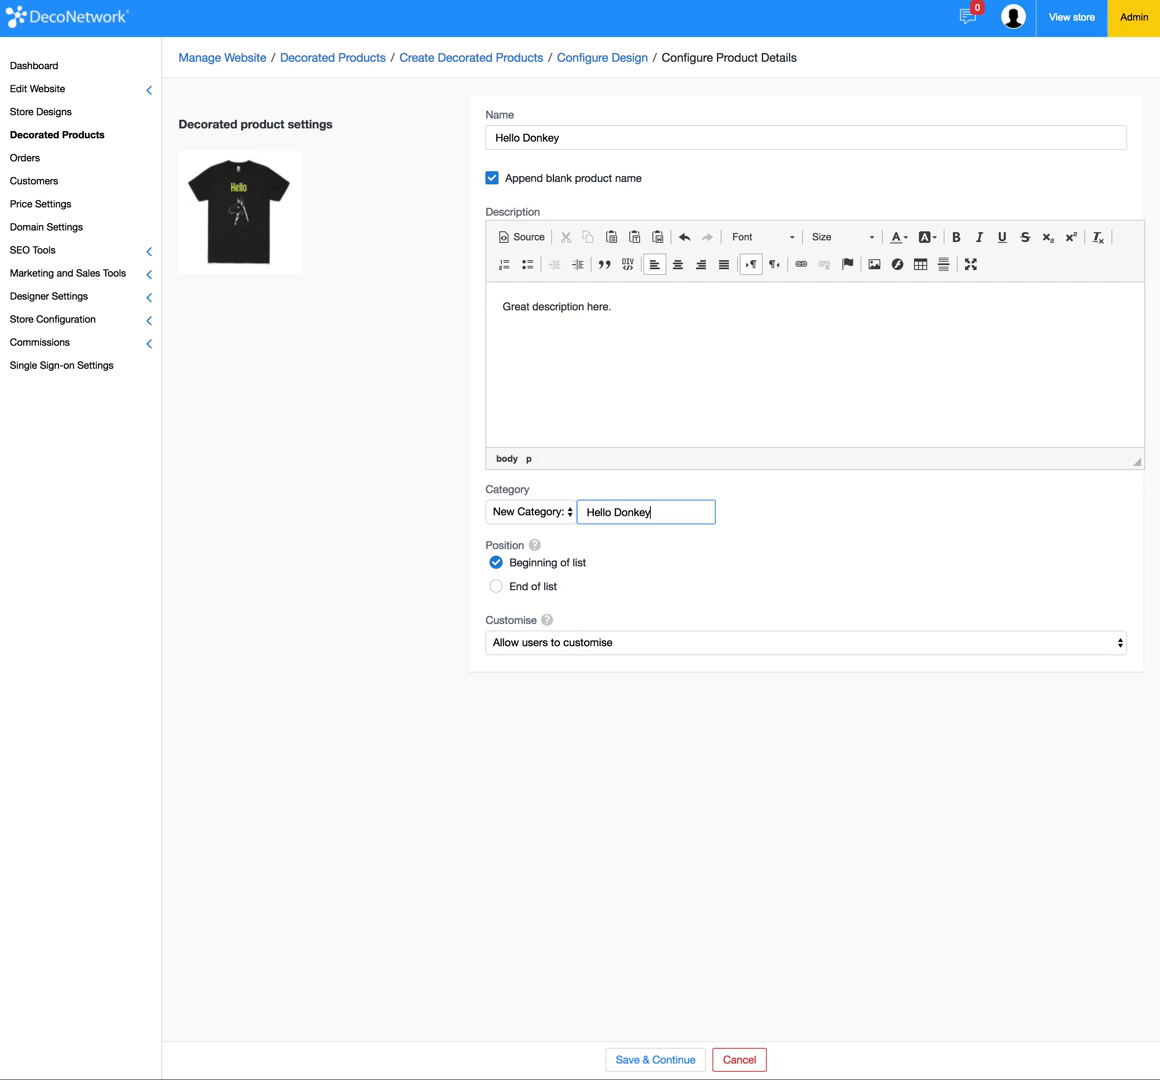
pyautogui.click(420, 529)
pyautogui.click(588, 642)
pyautogui.click(577, 658)
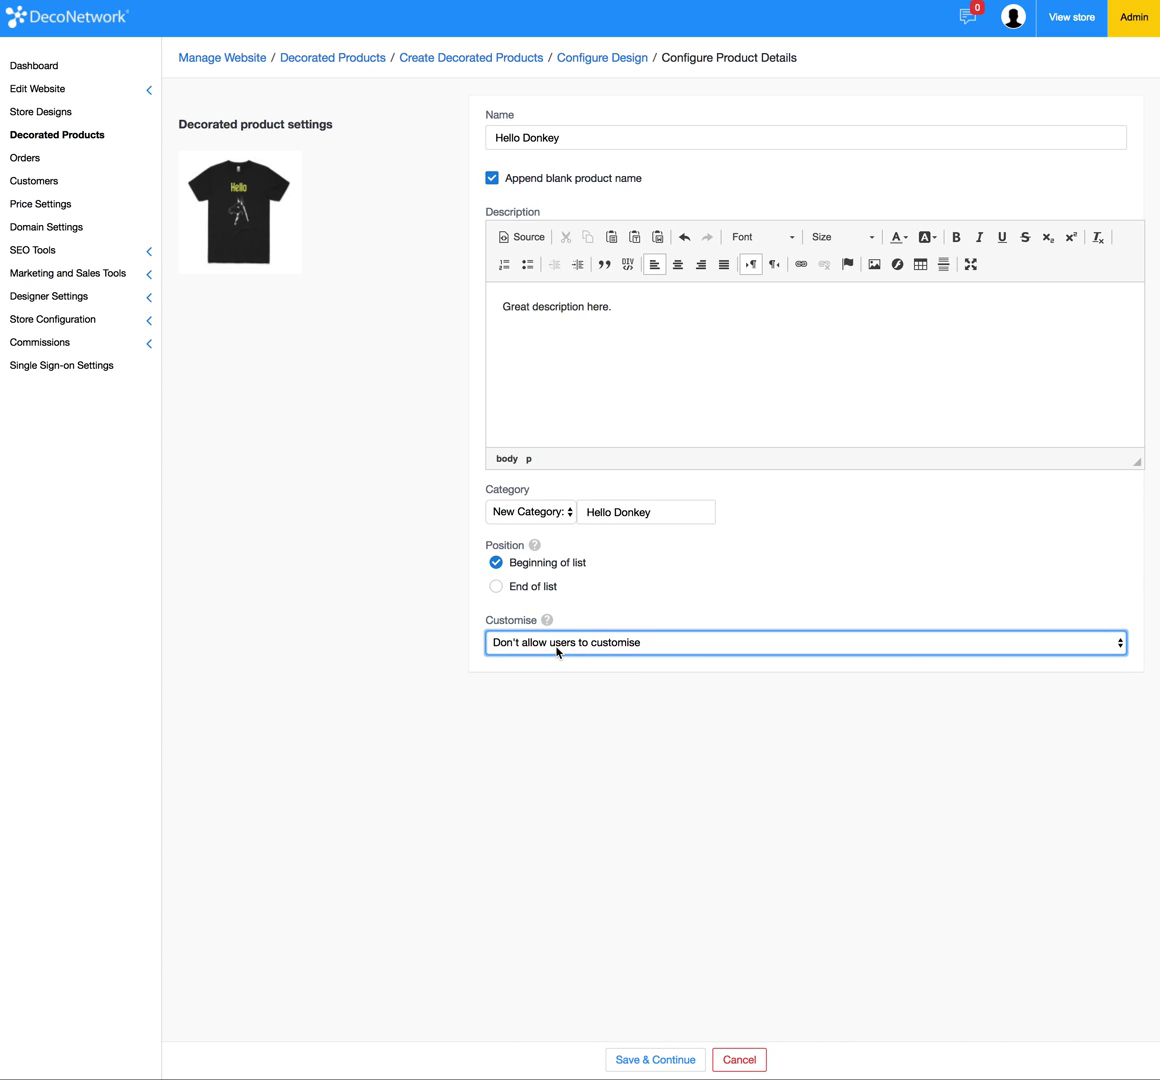
pyautogui.click(557, 648)
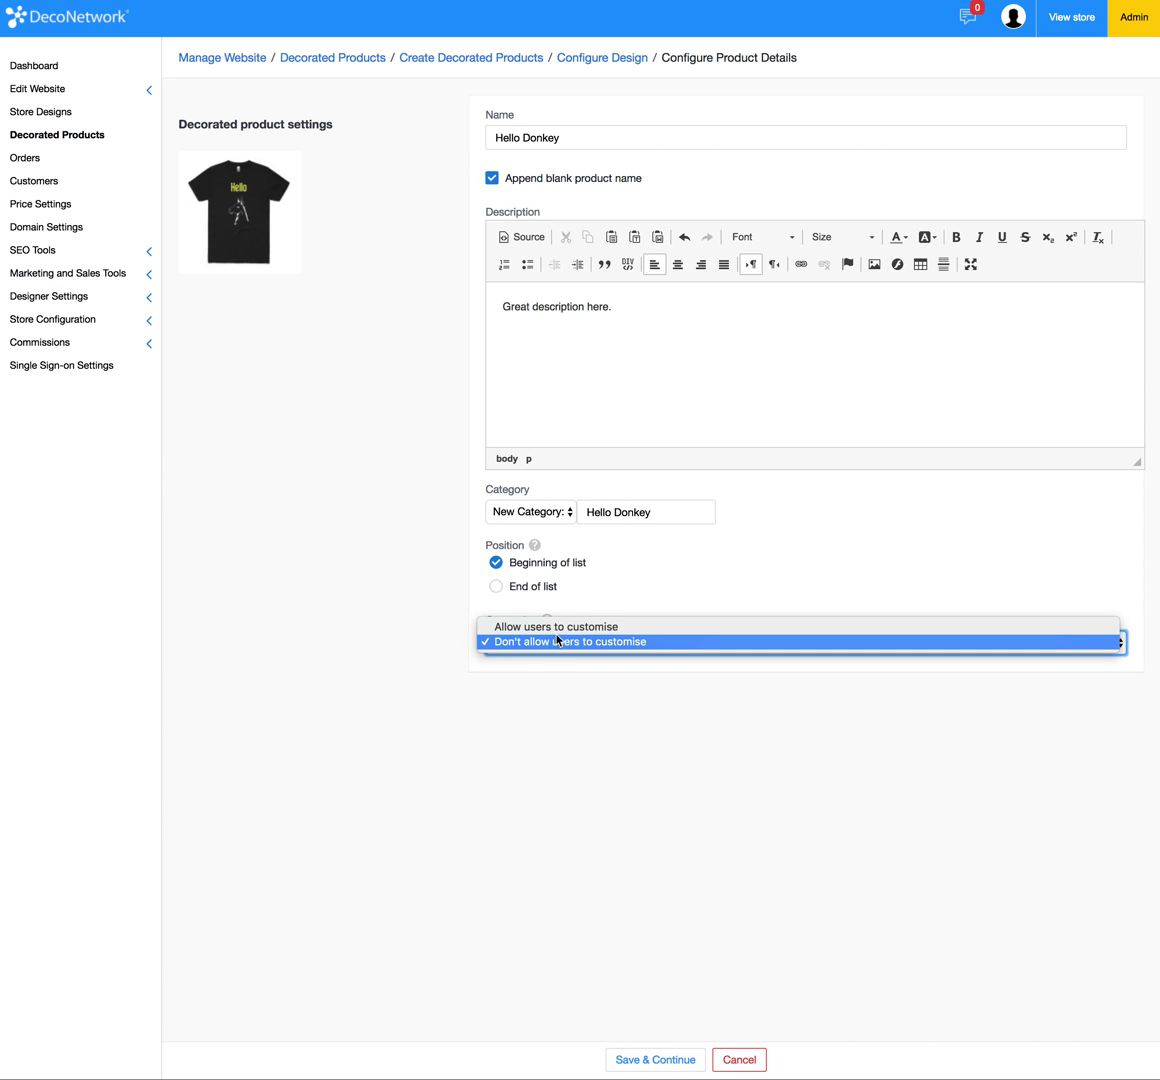
pyautogui.click(557, 628)
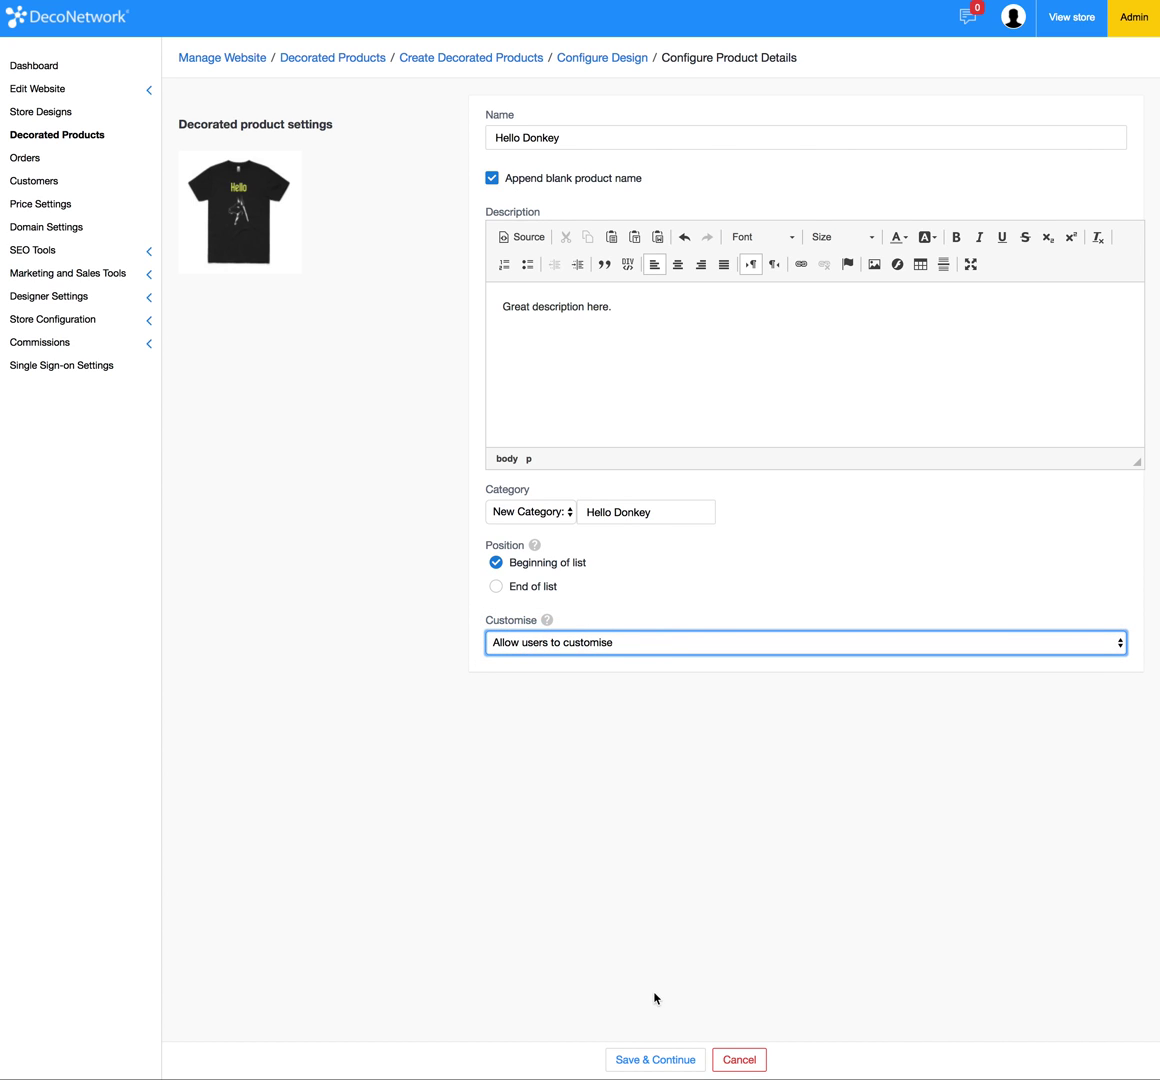
# Save the product details and add the Mens Lowdown Singlet and Womens Mali Tee to the selected blank products.
pyautogui.click(670, 1059)
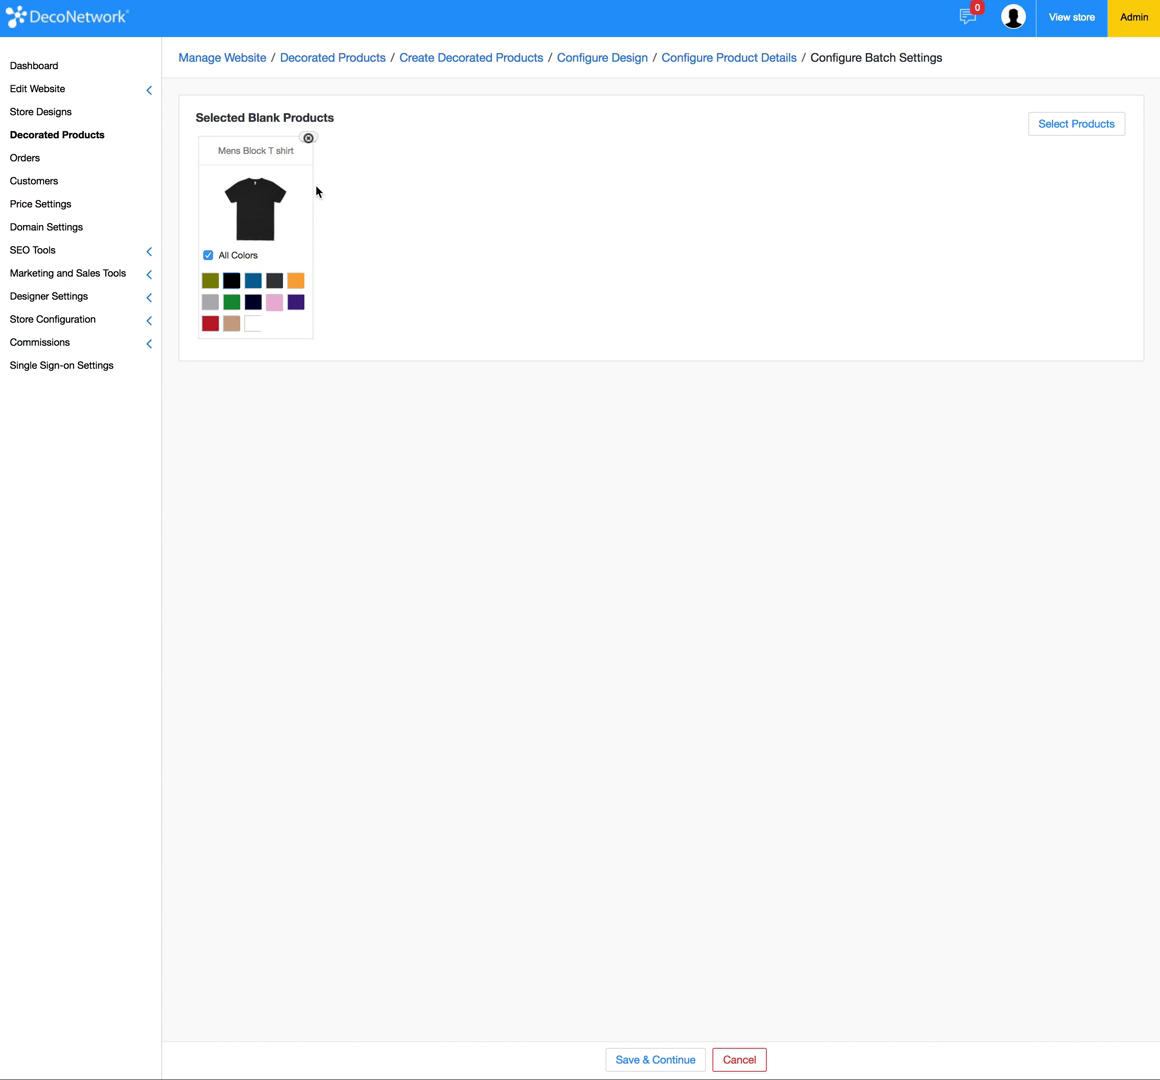
pyautogui.click(1088, 131)
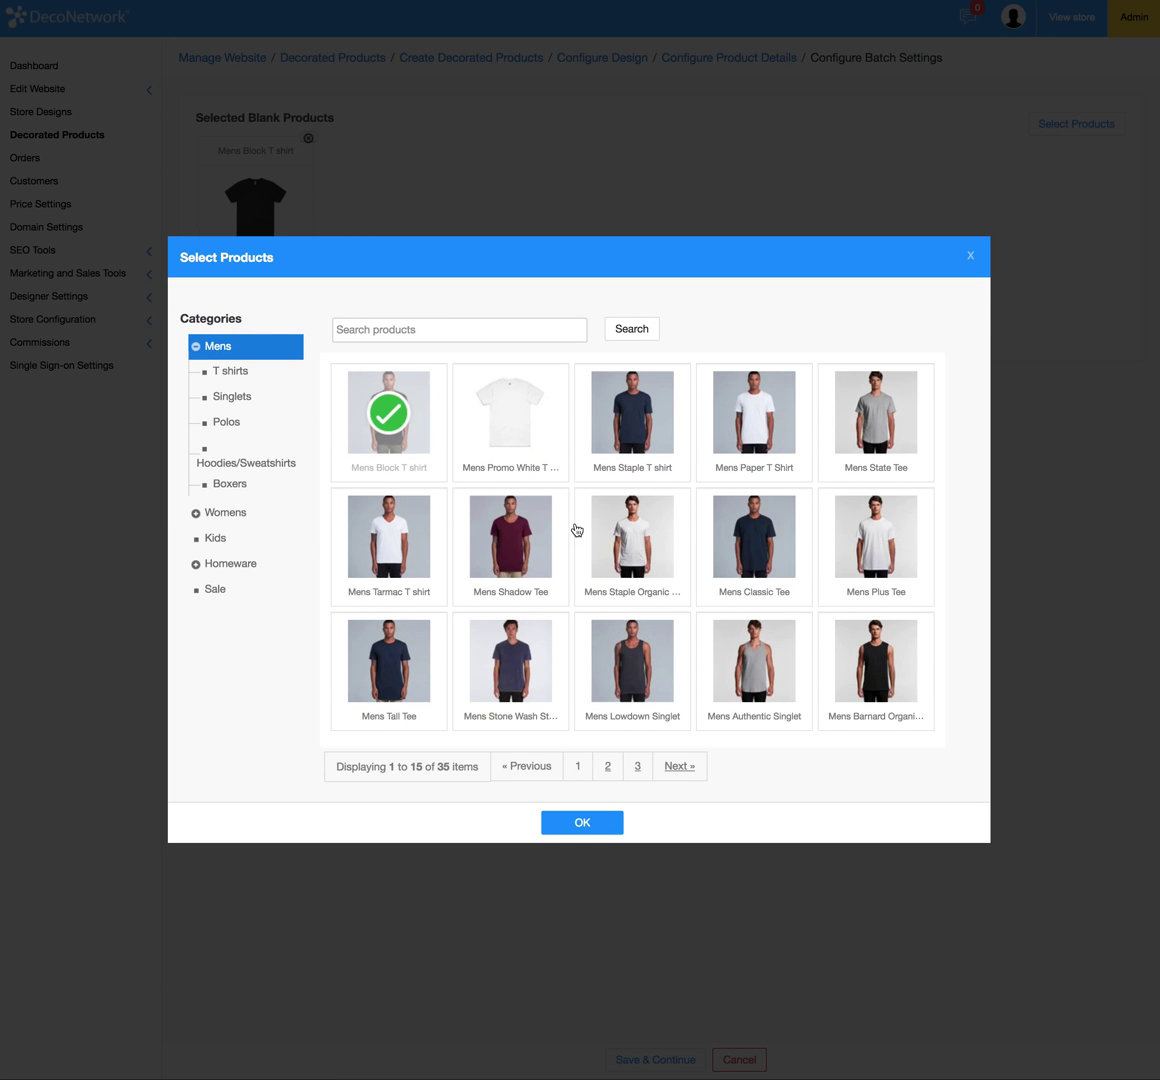
pyautogui.click(633, 666)
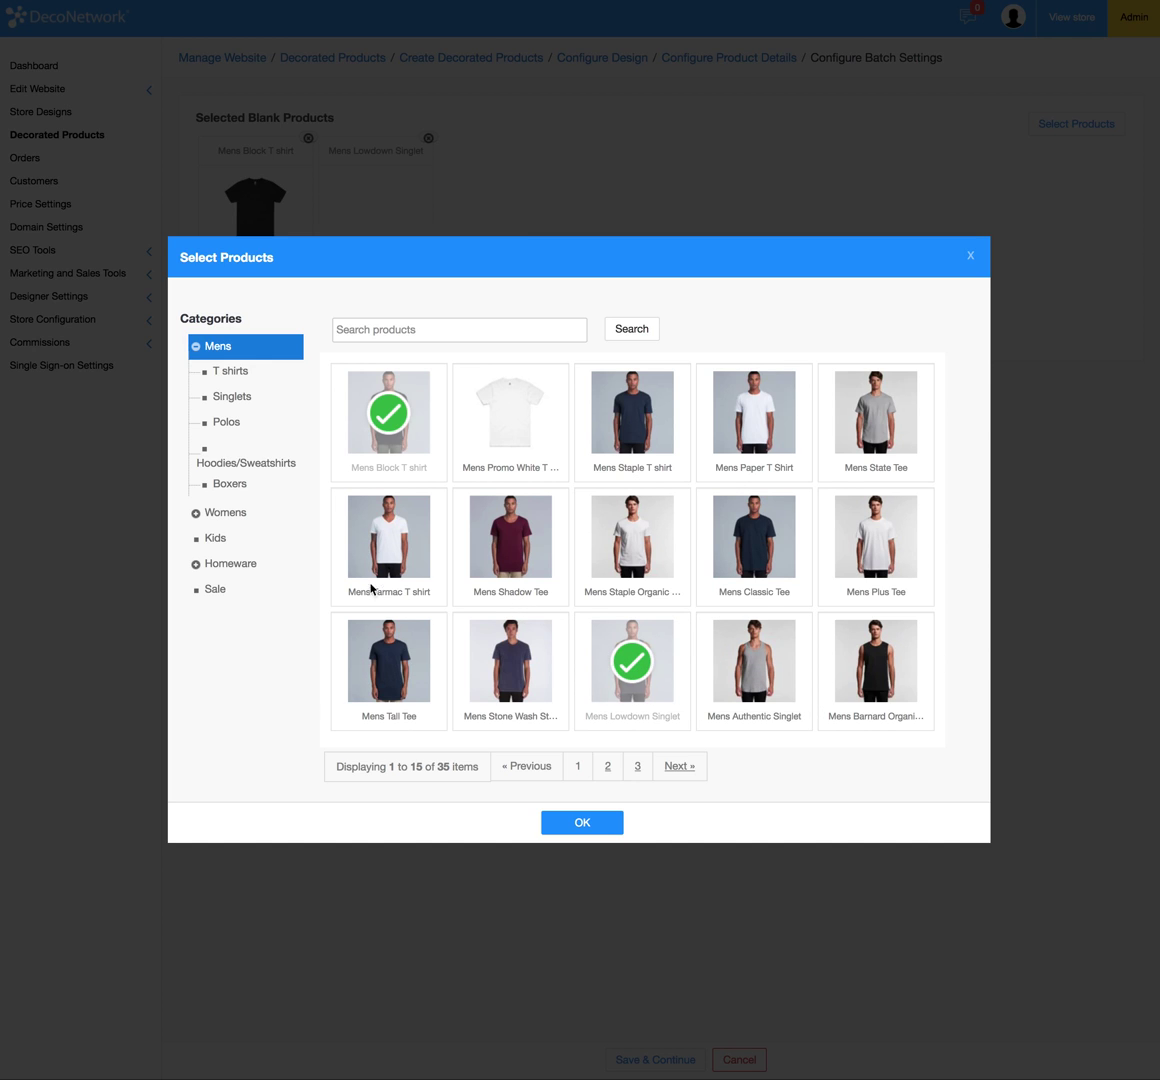
pyautogui.click(222, 513)
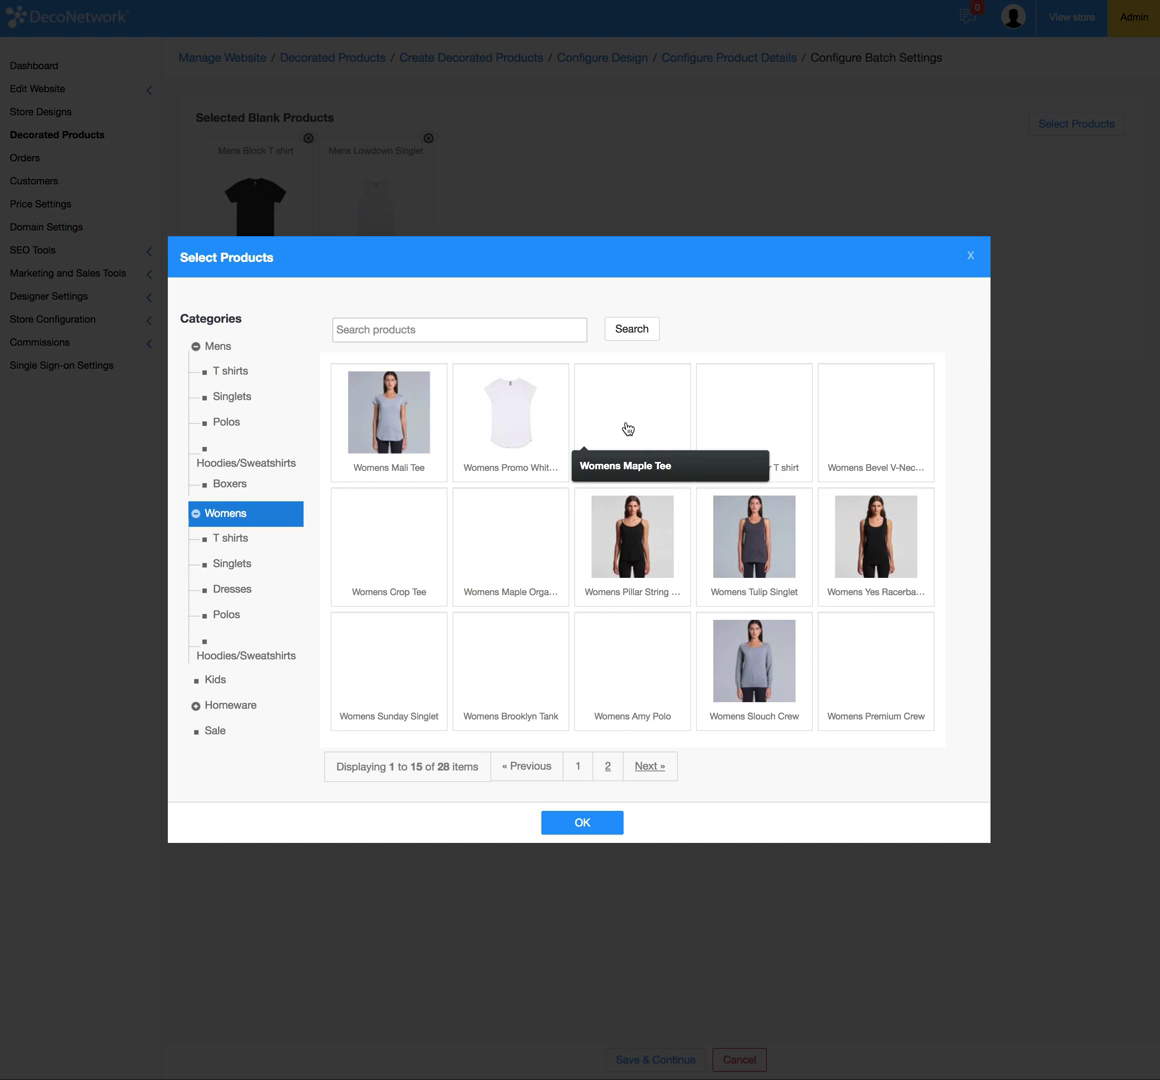
pyautogui.click(347, 381)
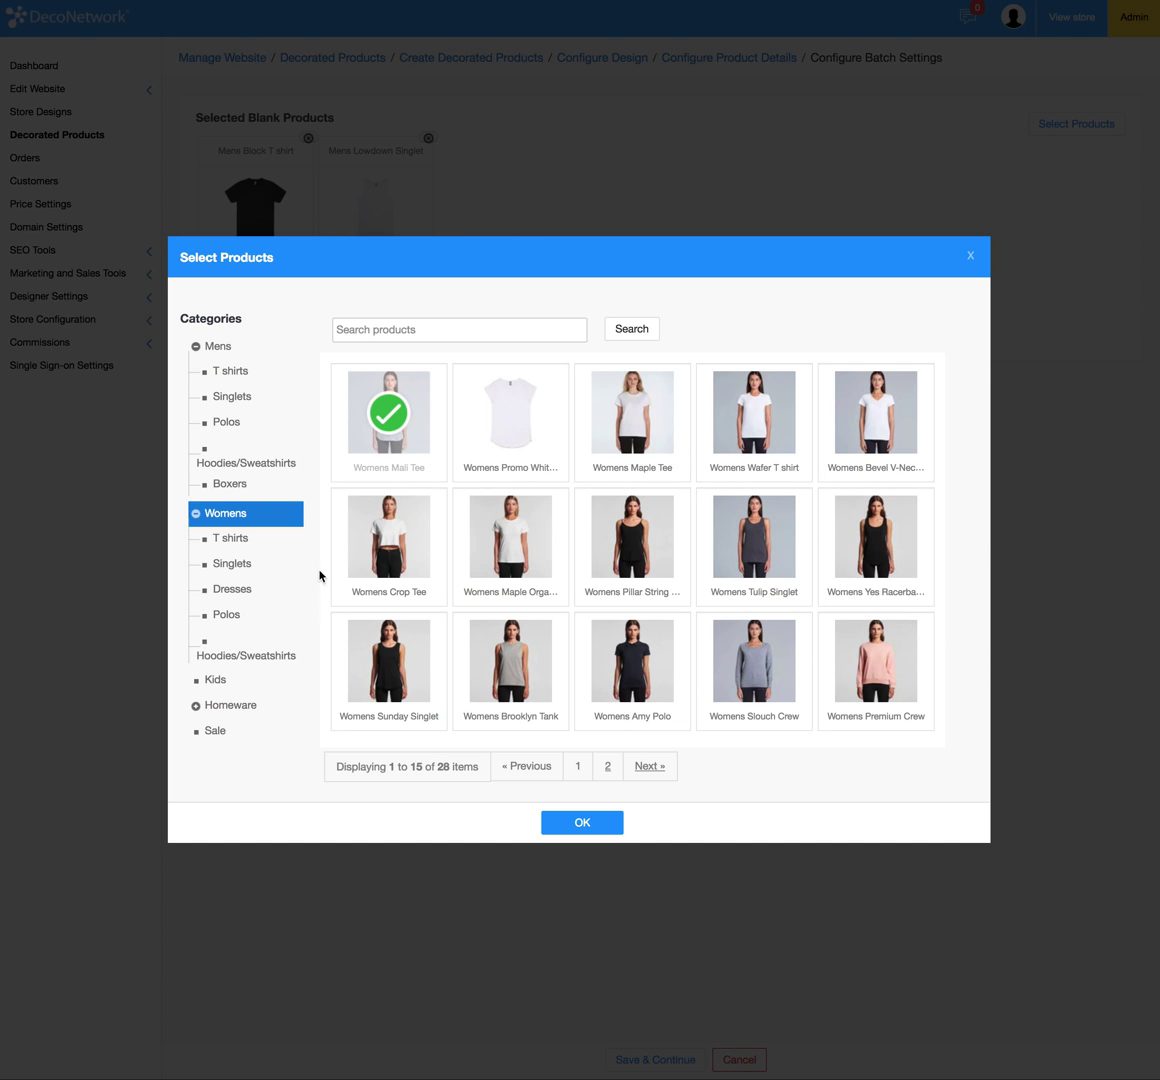
# Add the Kids Youth T shirt and the Denim Carrie Tote to the blank products and confirm the selection.
pyautogui.click(214, 680)
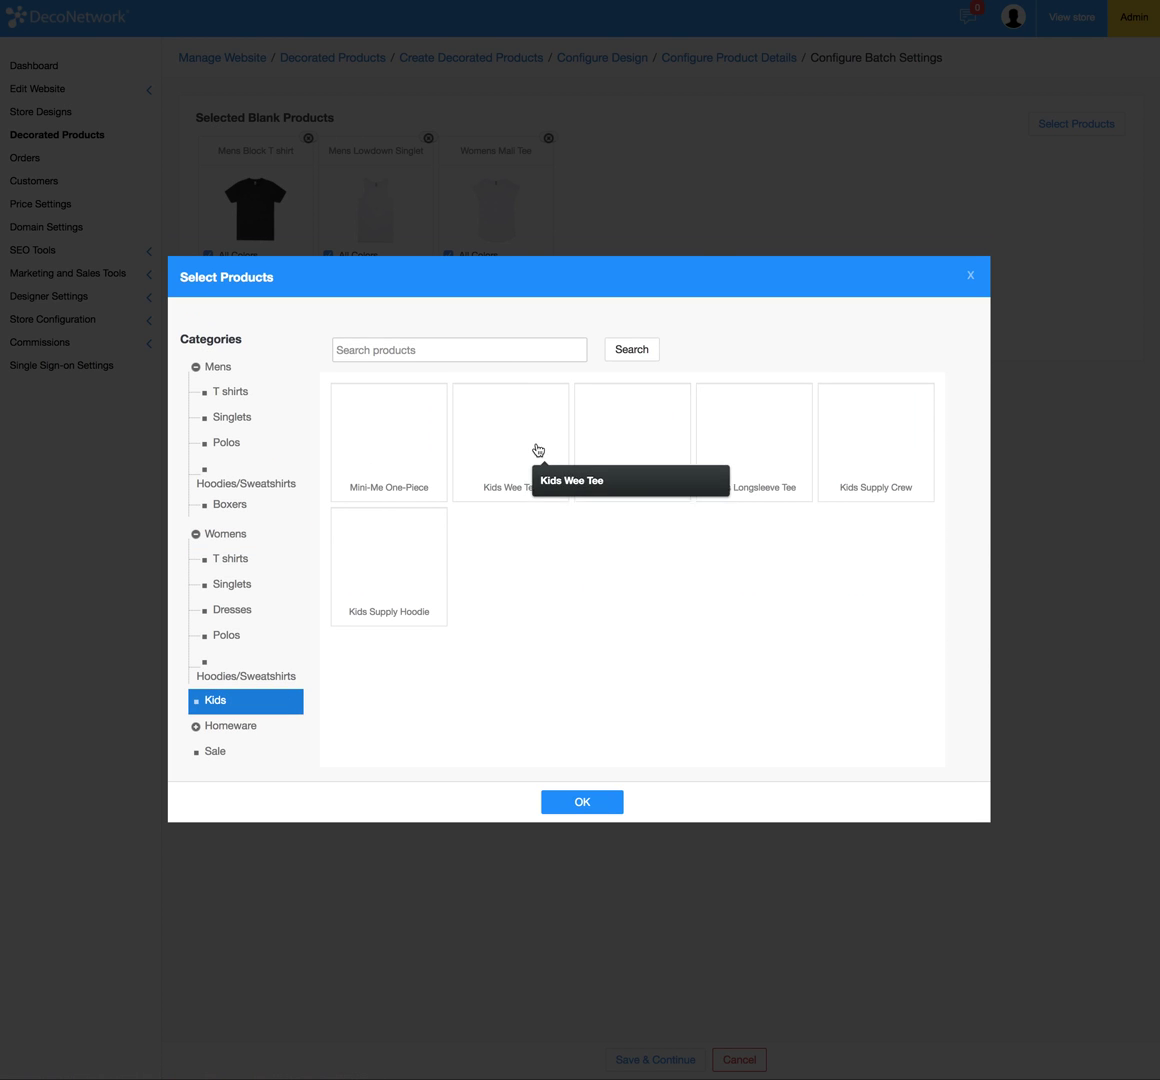
pyautogui.click(635, 440)
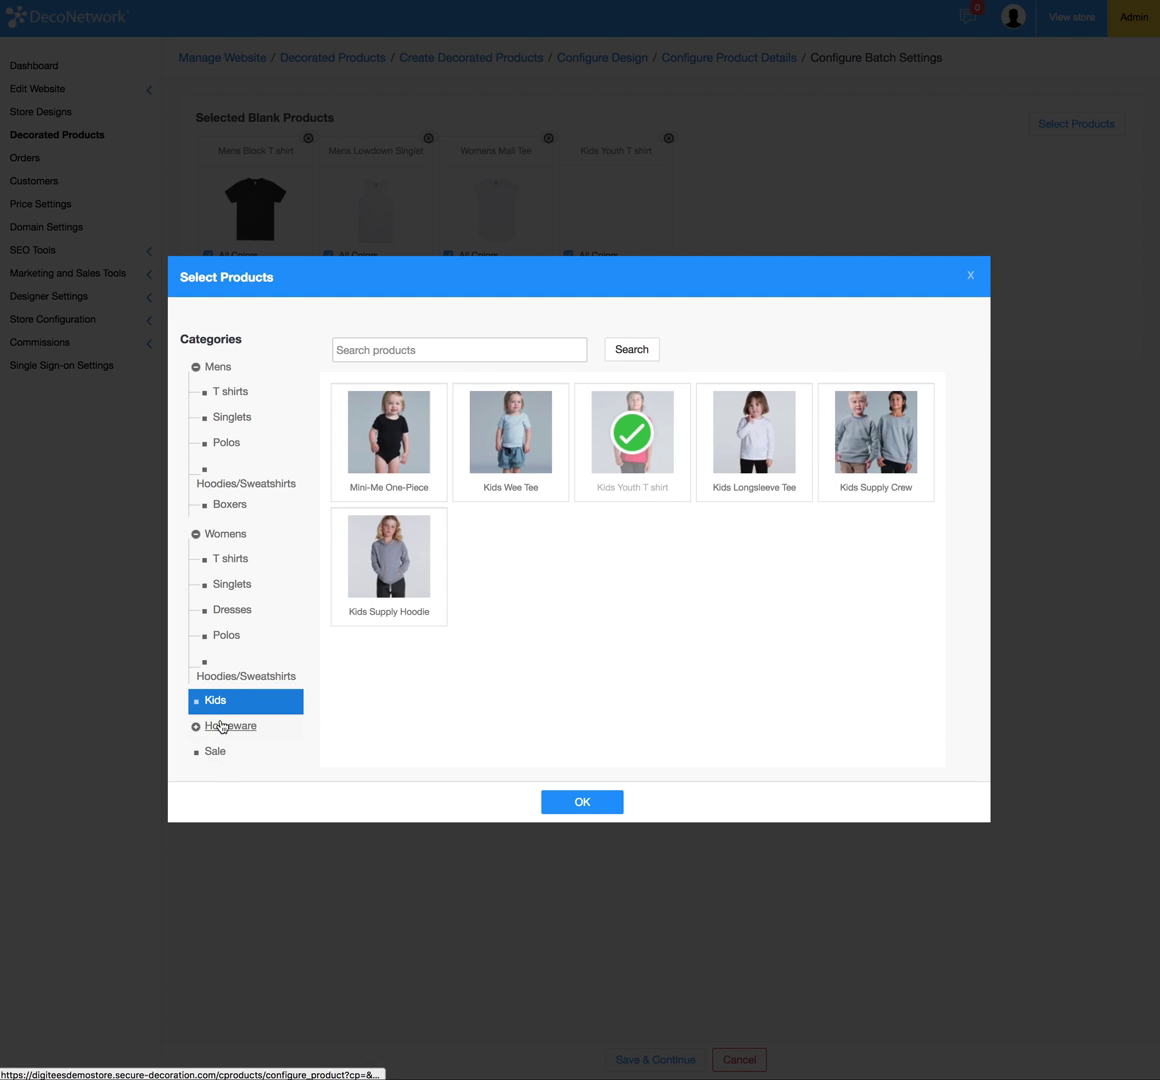
pyautogui.click(218, 727)
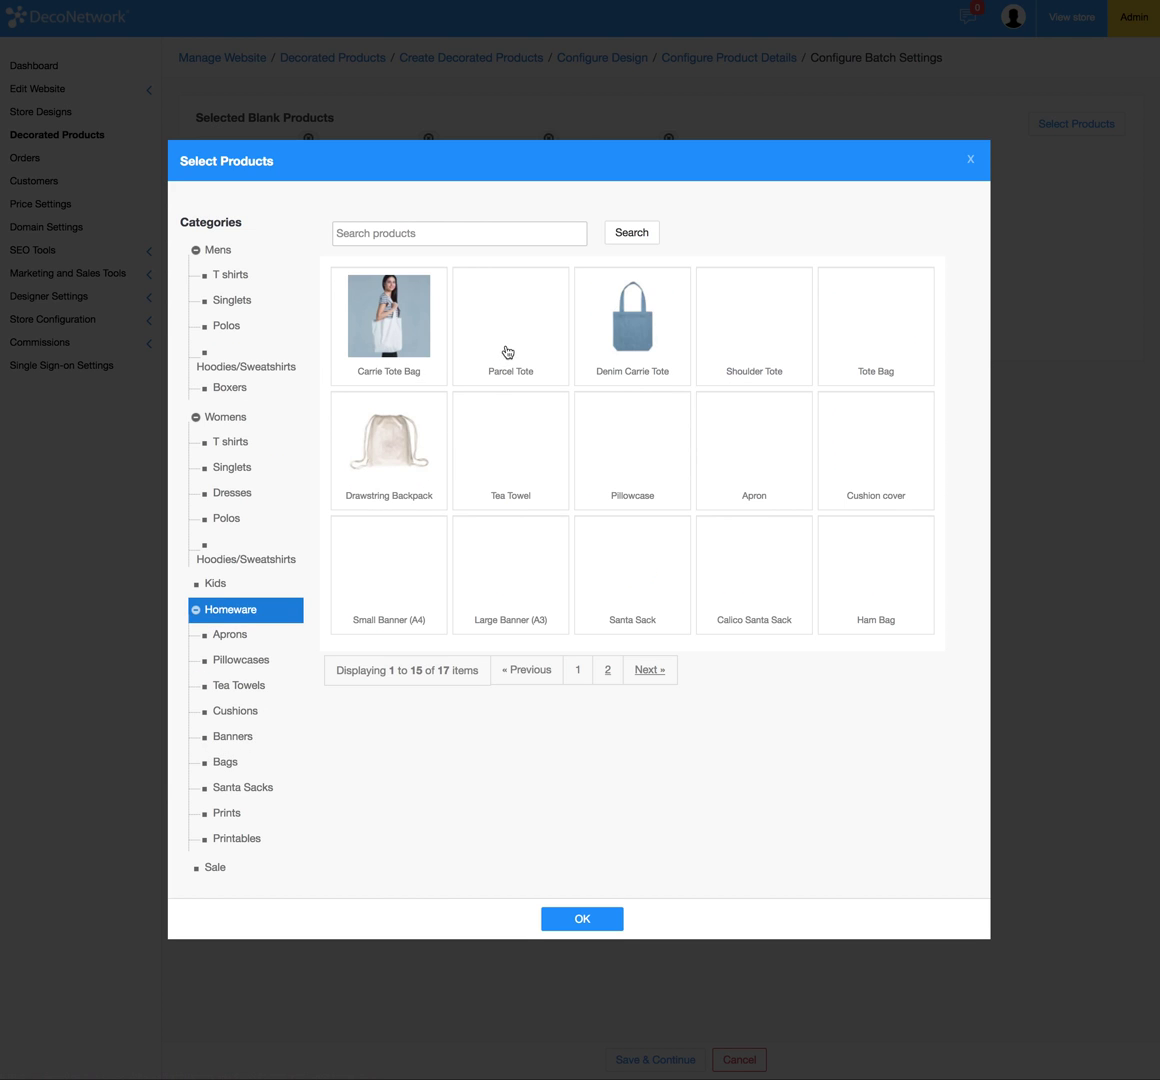
pyautogui.click(632, 339)
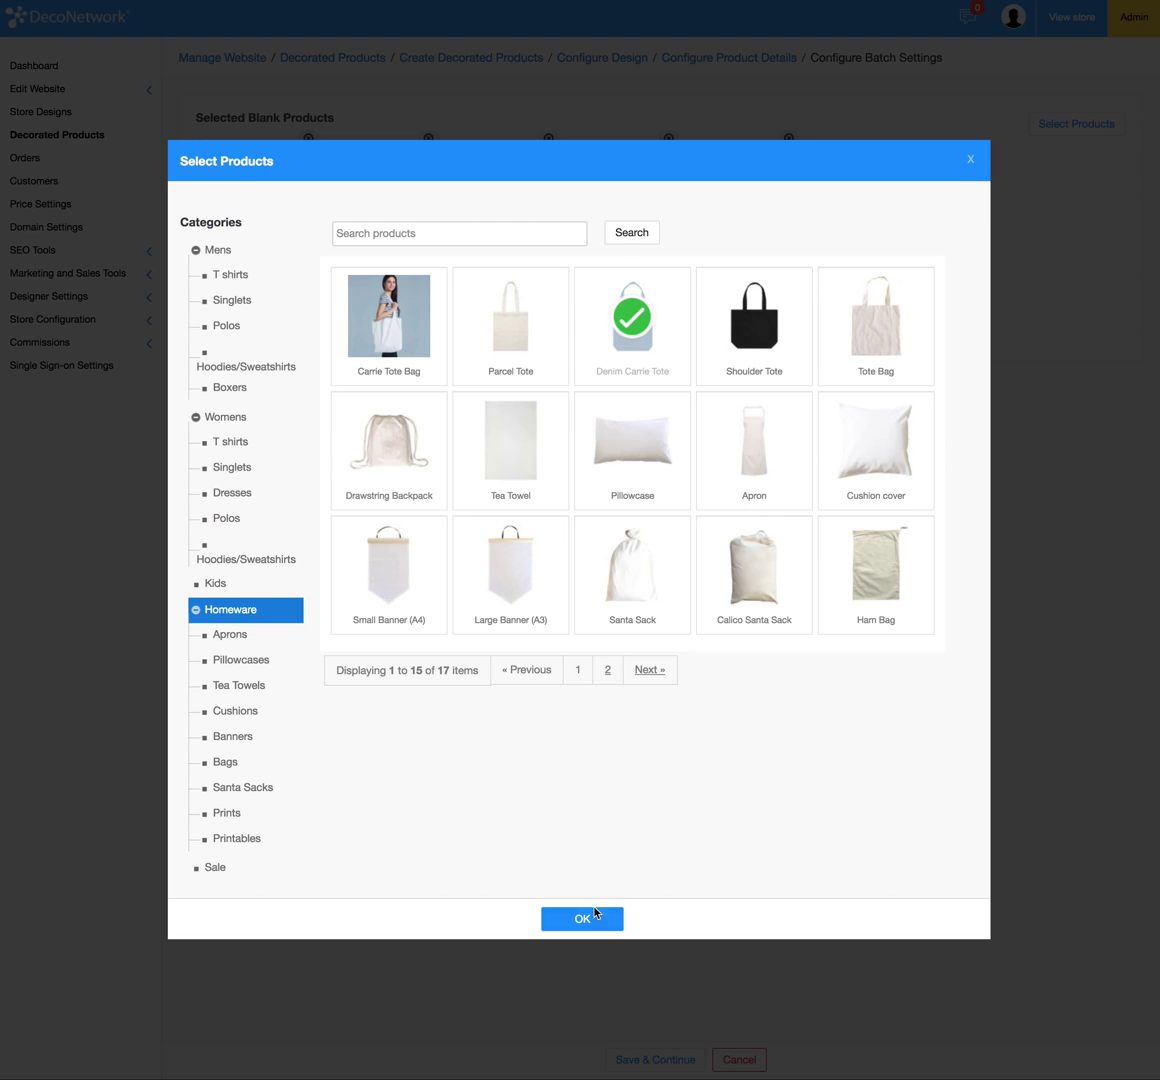
pyautogui.click(583, 917)
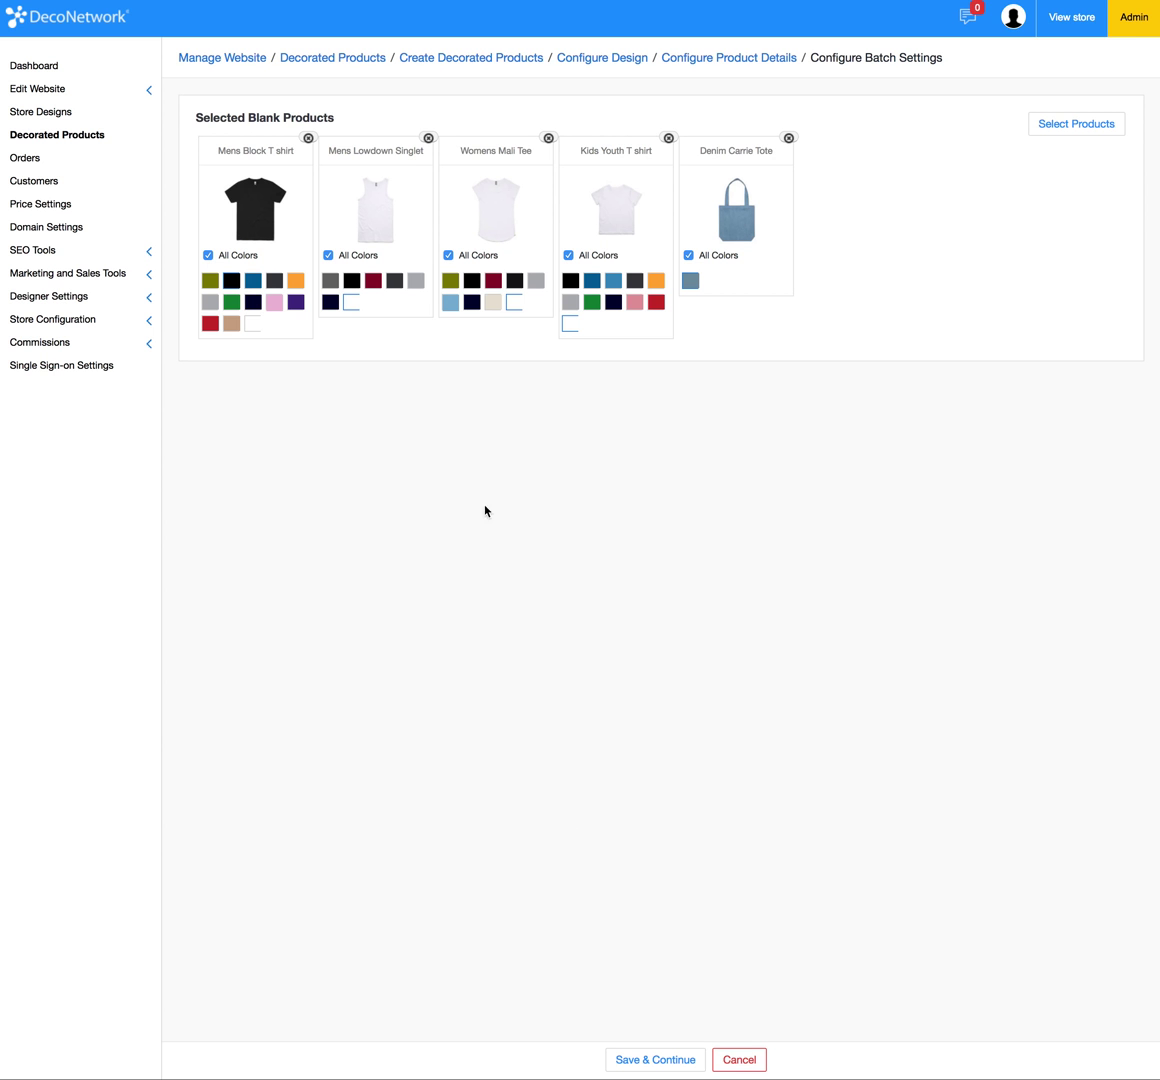
# Set black as the default colour of the Mens Lowdown Singlet, Womens Mali Tee and Kids Youth T shirt.
pyautogui.click(351, 283)
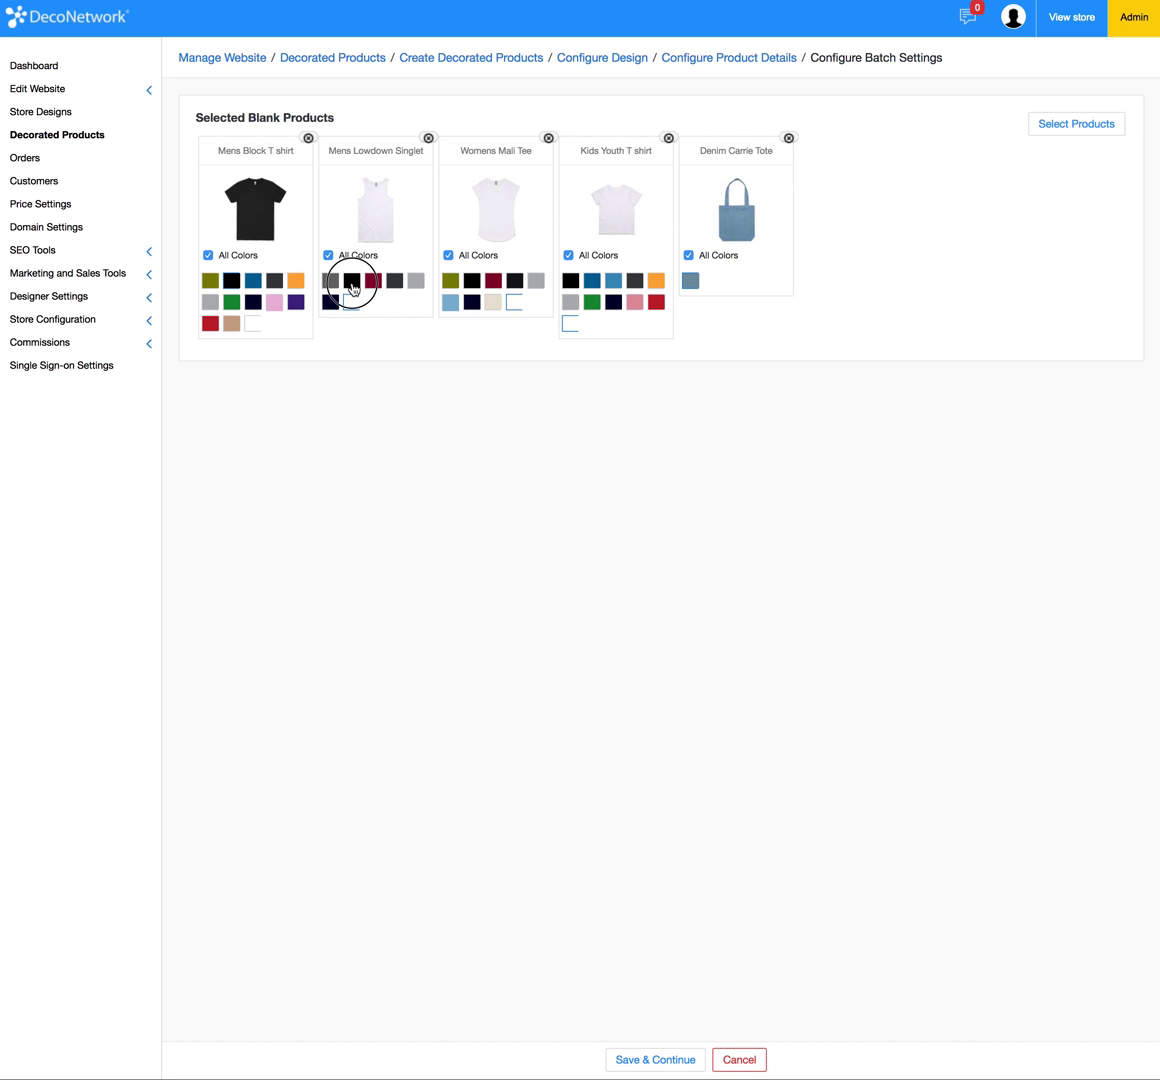
pyautogui.click(472, 281)
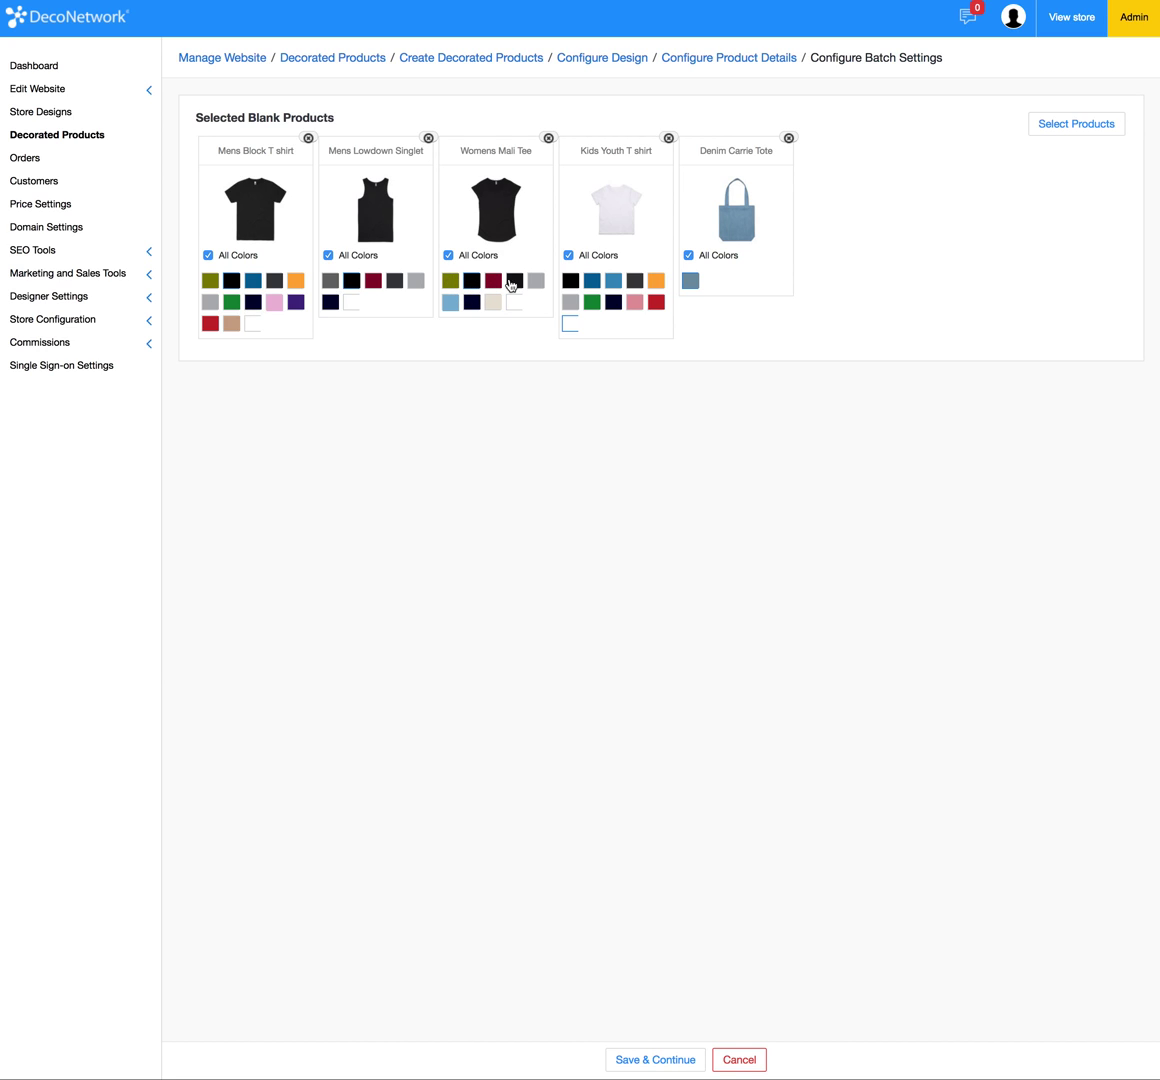
pyautogui.click(570, 282)
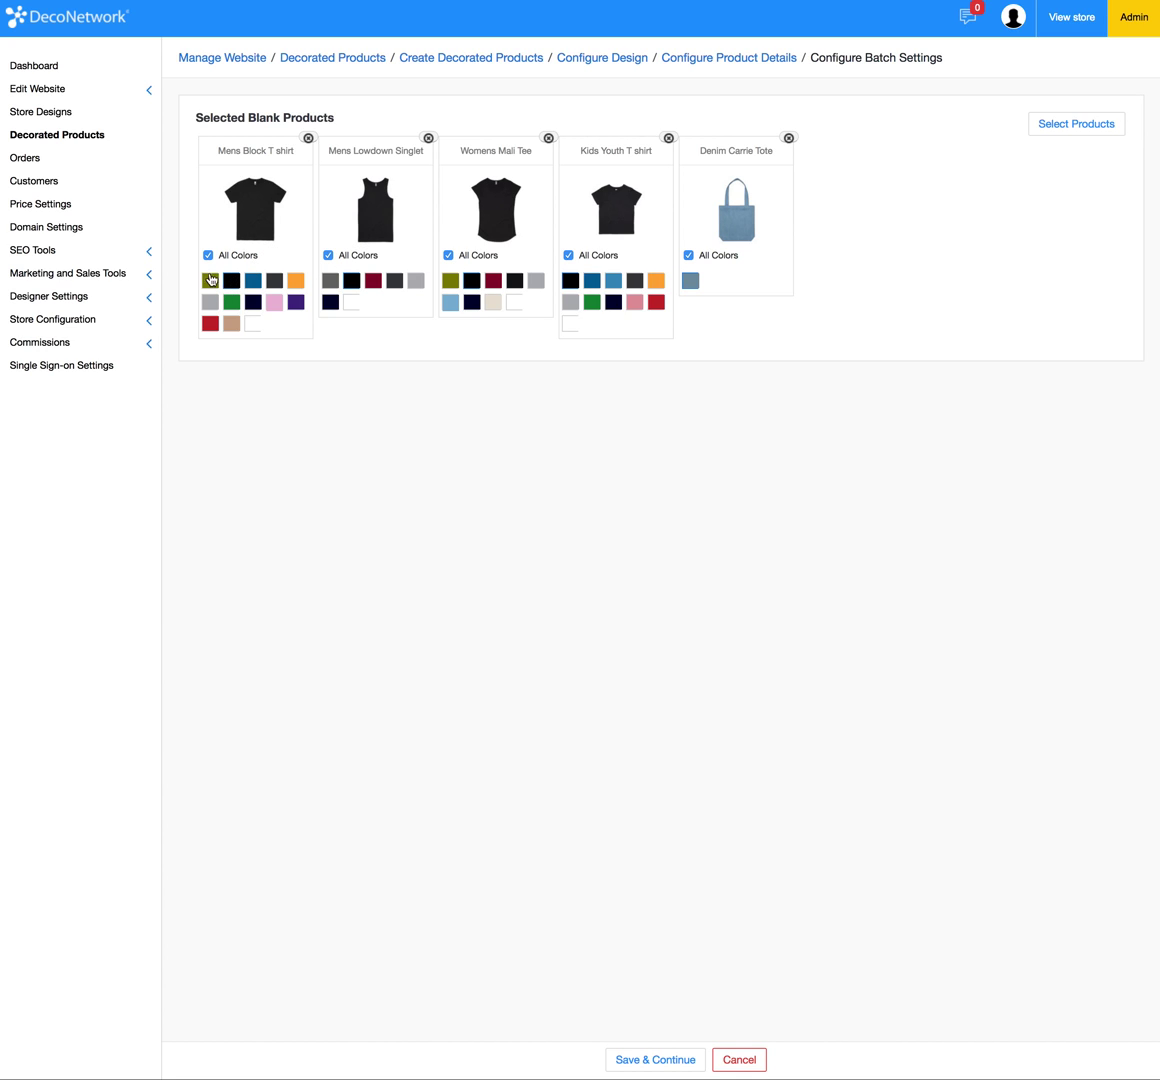
# Turn off the All Colors option for all five selected blank products.
pyautogui.click(208, 255)
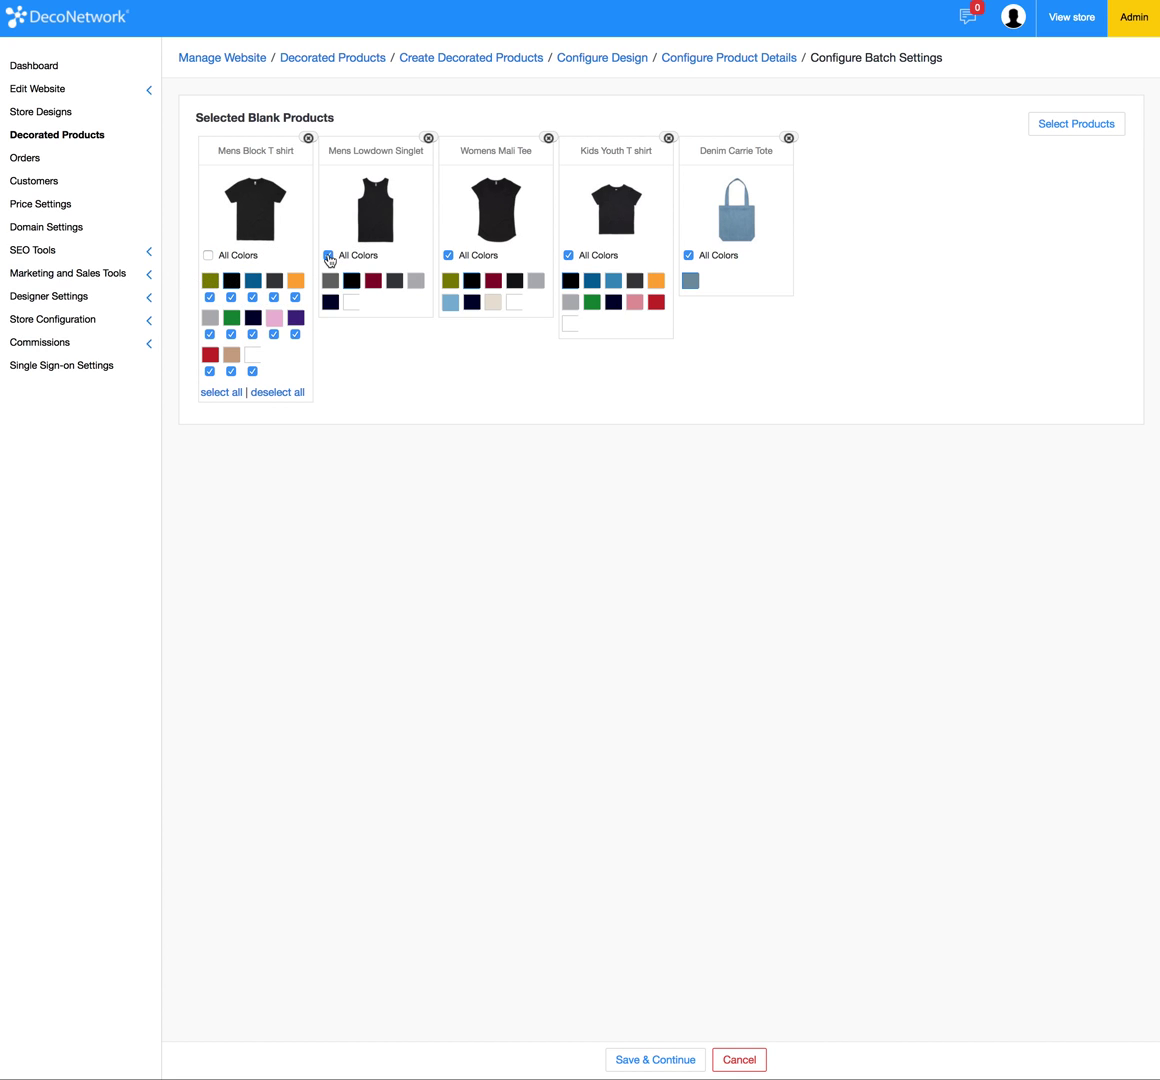
pyautogui.click(328, 256)
pyautogui.click(449, 256)
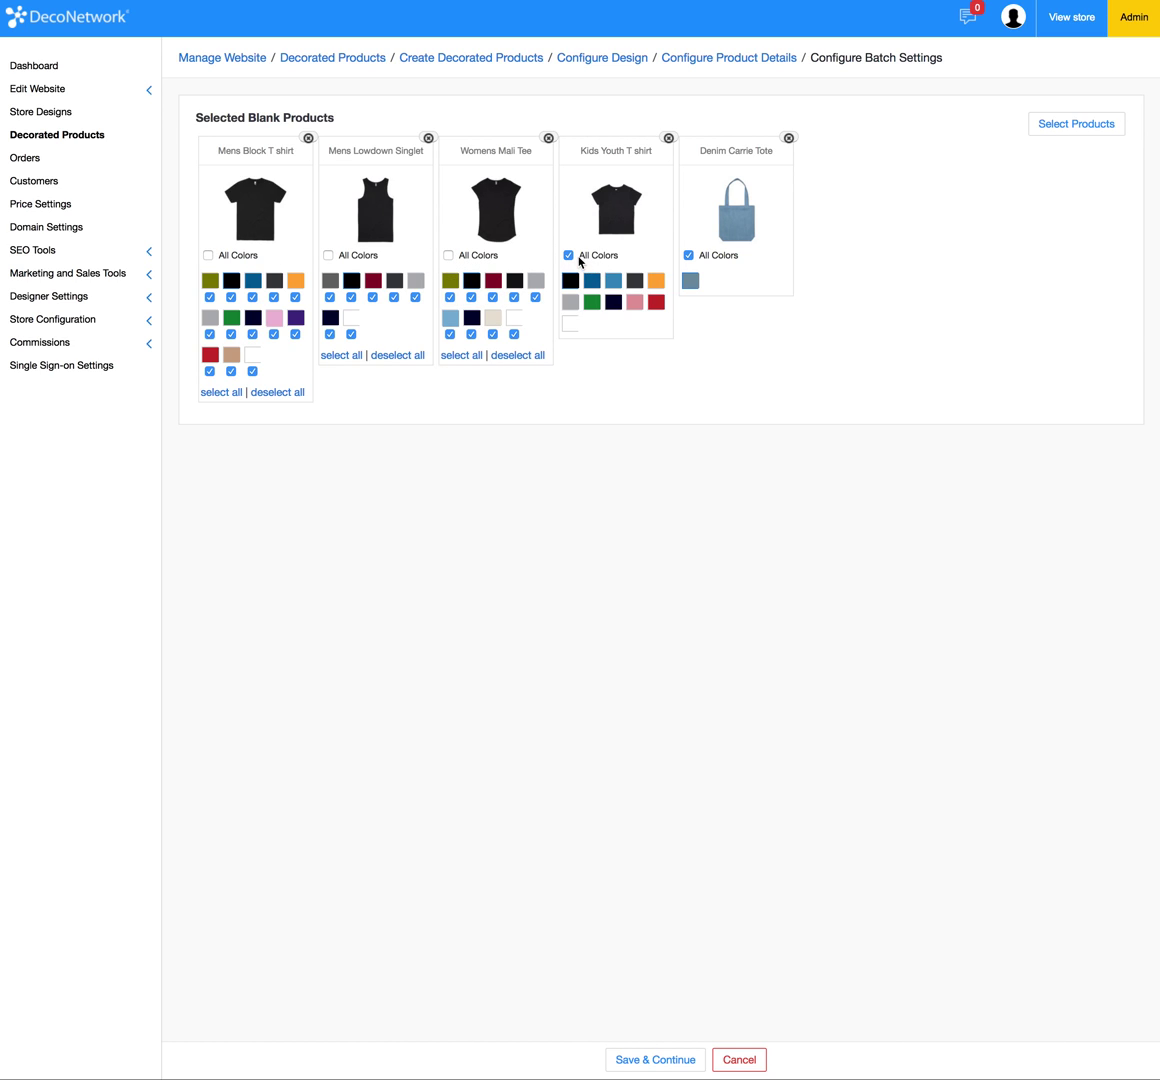
pyautogui.click(570, 256)
pyautogui.click(688, 255)
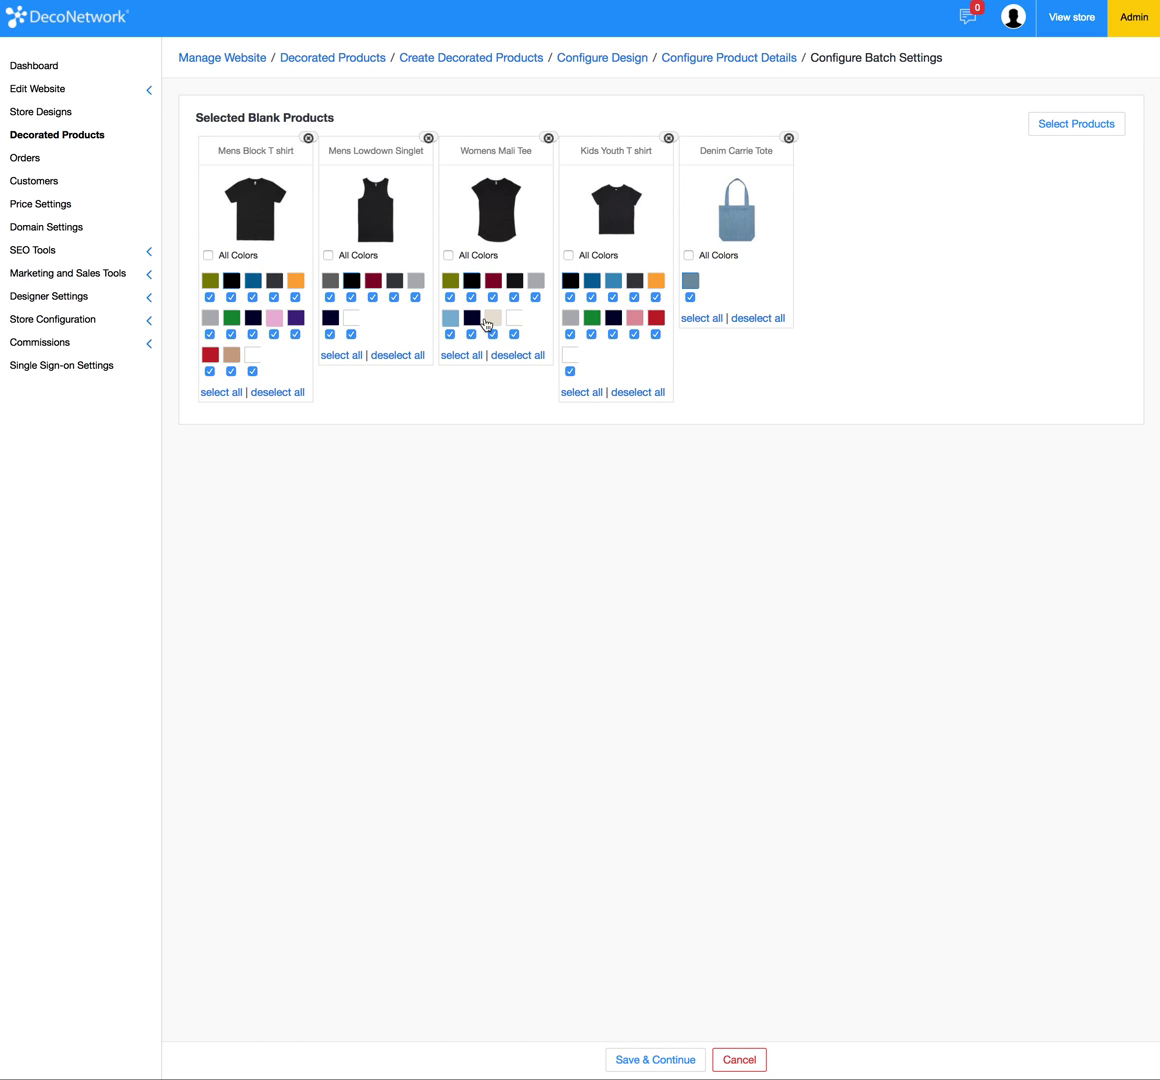
# Exclude white from the four garments, light grey from both Mens products and cream from the Womens Mali Tee, and save the decorated products.
pyautogui.click(514, 334)
pyautogui.click(351, 334)
pyautogui.click(253, 372)
pyautogui.click(210, 334)
pyautogui.click(414, 298)
pyautogui.click(494, 336)
pyautogui.click(570, 371)
pyautogui.click(655, 1060)
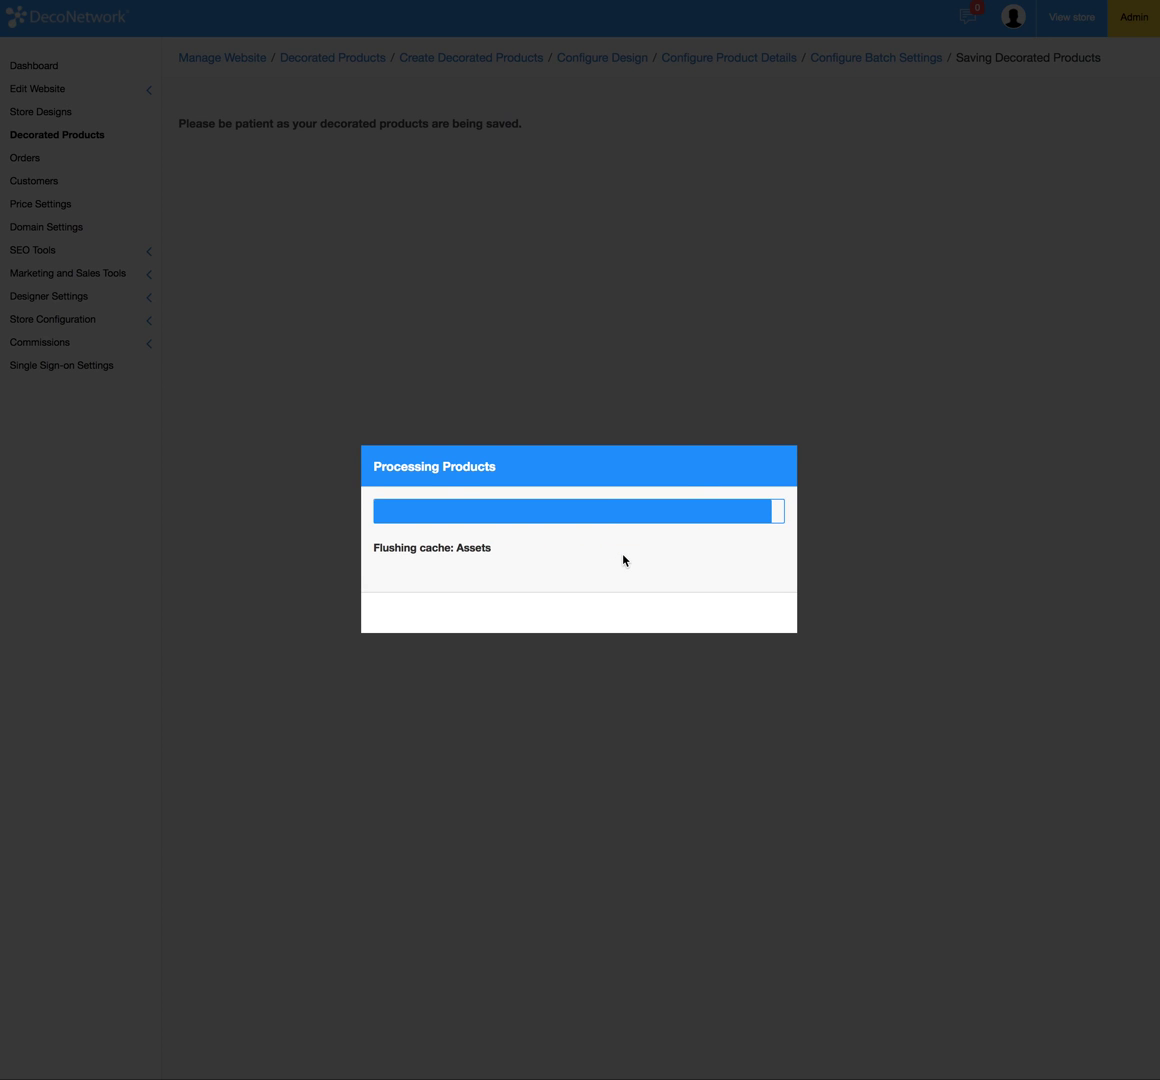
pyautogui.click(580, 617)
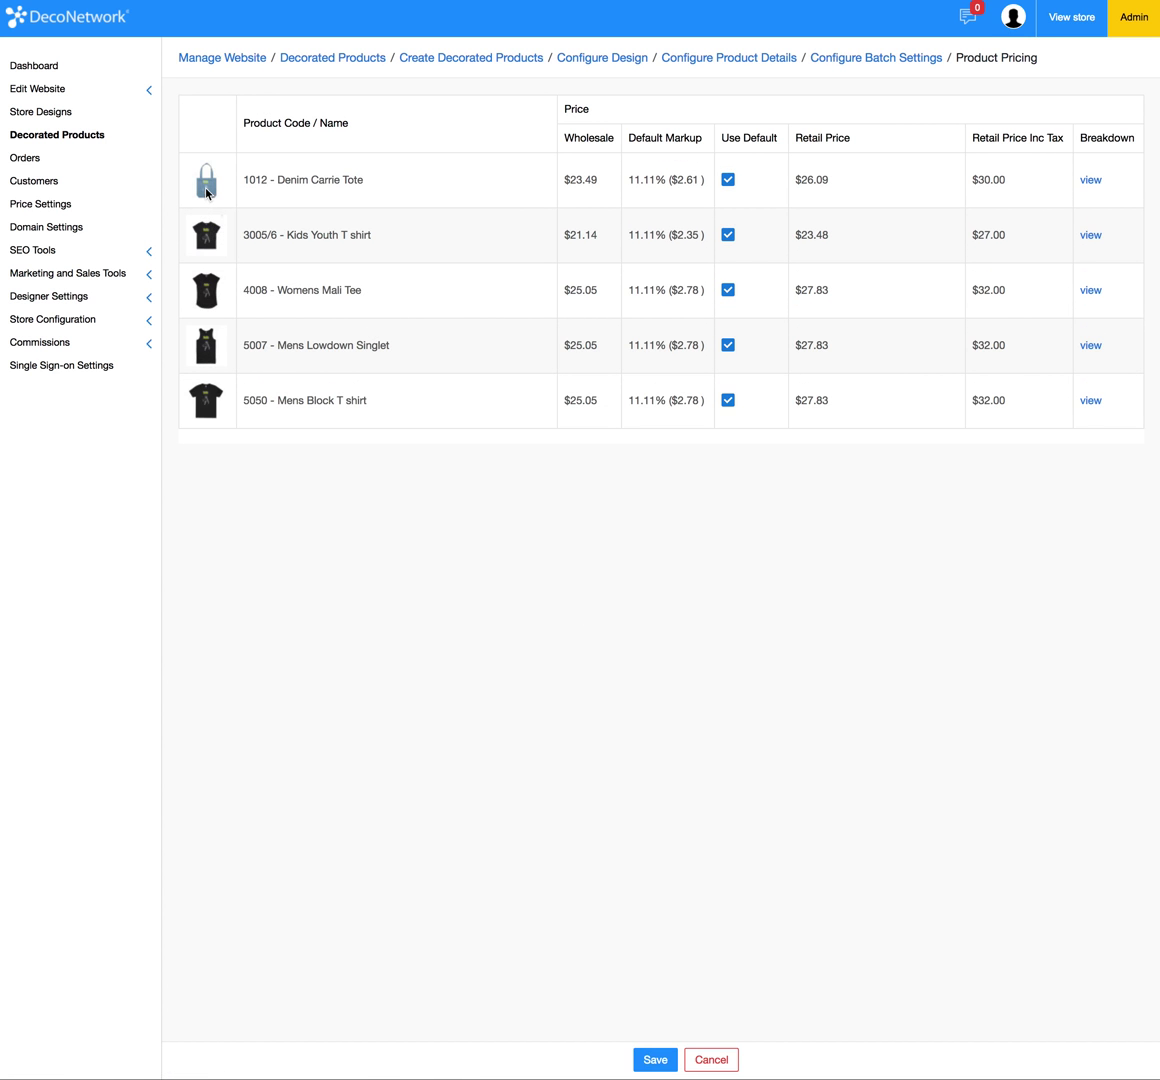
# Override the default pricing of the Denim Carrie Tote with a retail price of $28.
pyautogui.moveTo(206, 194)
pyautogui.moveTo(208, 238)
pyautogui.moveTo(208, 351)
pyautogui.moveTo(207, 397)
pyautogui.click(727, 181)
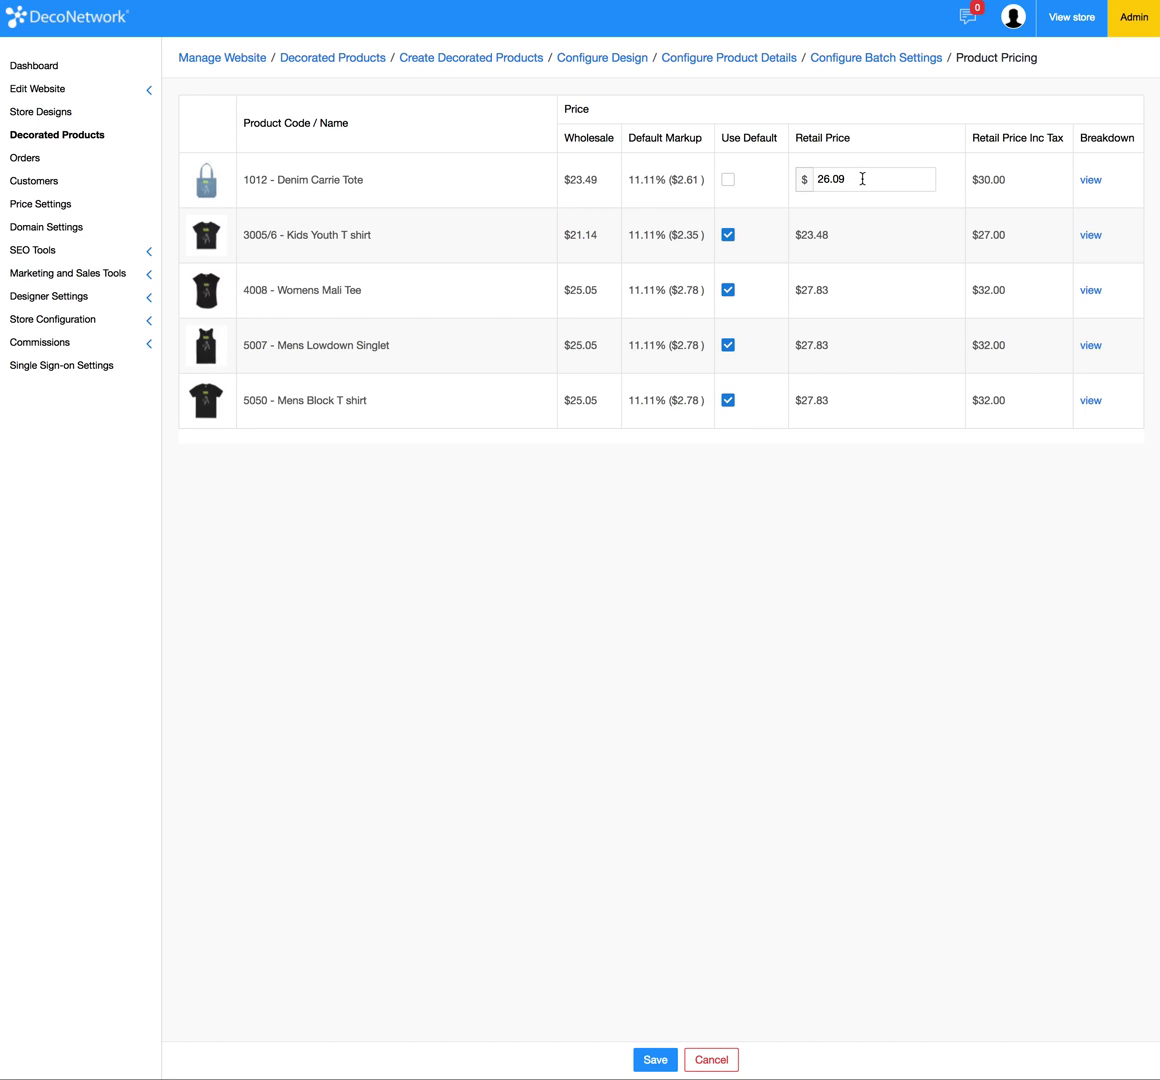
pyautogui.moveTo(862, 179); pyautogui.dragTo(805, 179)
pyautogui.write('28')
pyautogui.moveTo(1007, 180); pyautogui.dragTo(974, 181)
# Override the default pricing of the Kids Youth T shirt with a retail price of $30 and save the product pricing.
pyautogui.click(728, 234)
pyautogui.click(832, 235)
pyautogui.moveTo(859, 233); pyautogui.dragTo(806, 234)
pyautogui.write('30')
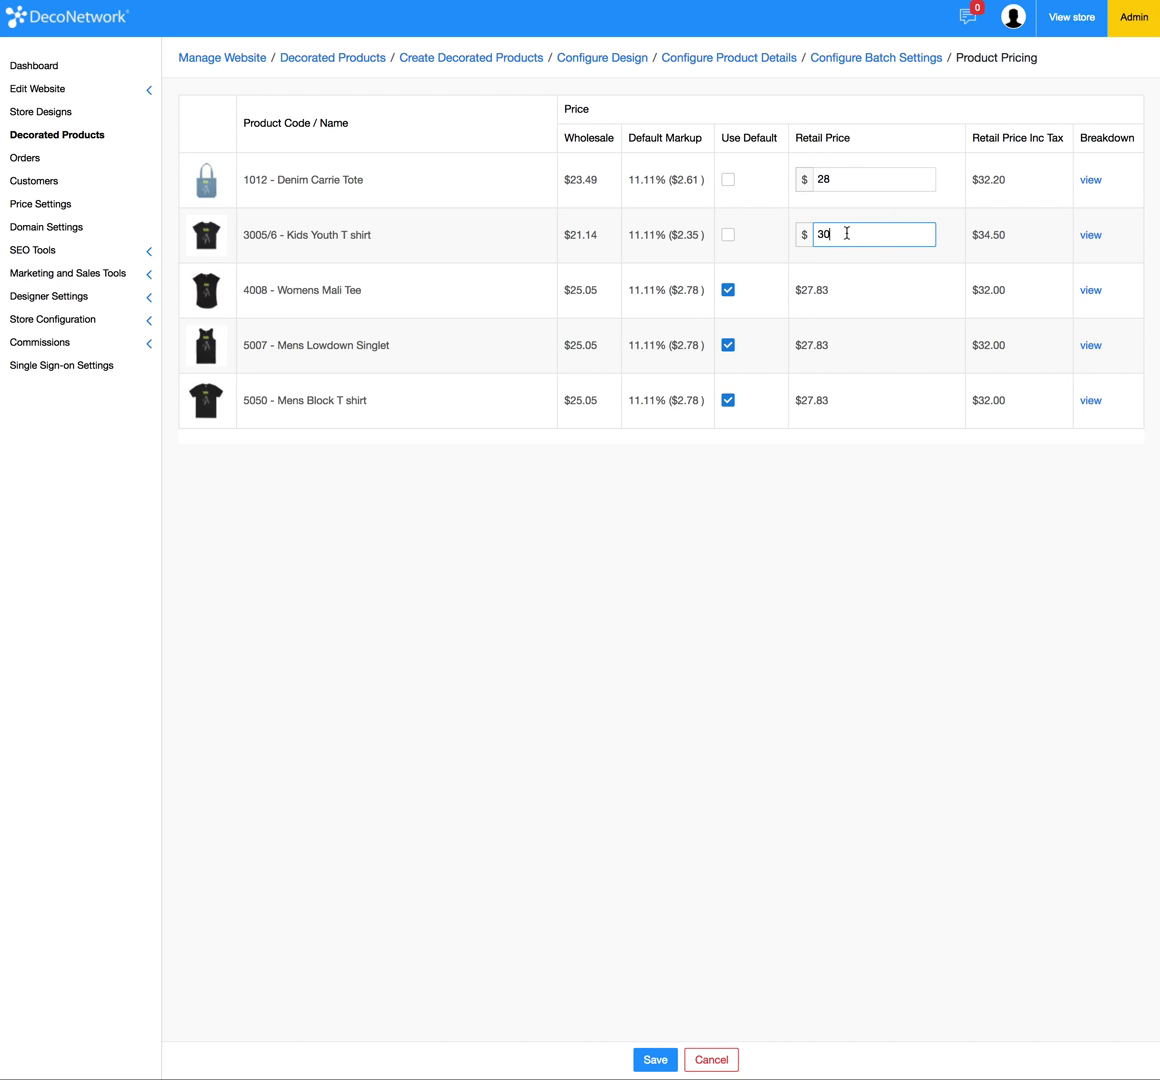
pyautogui.click(655, 1058)
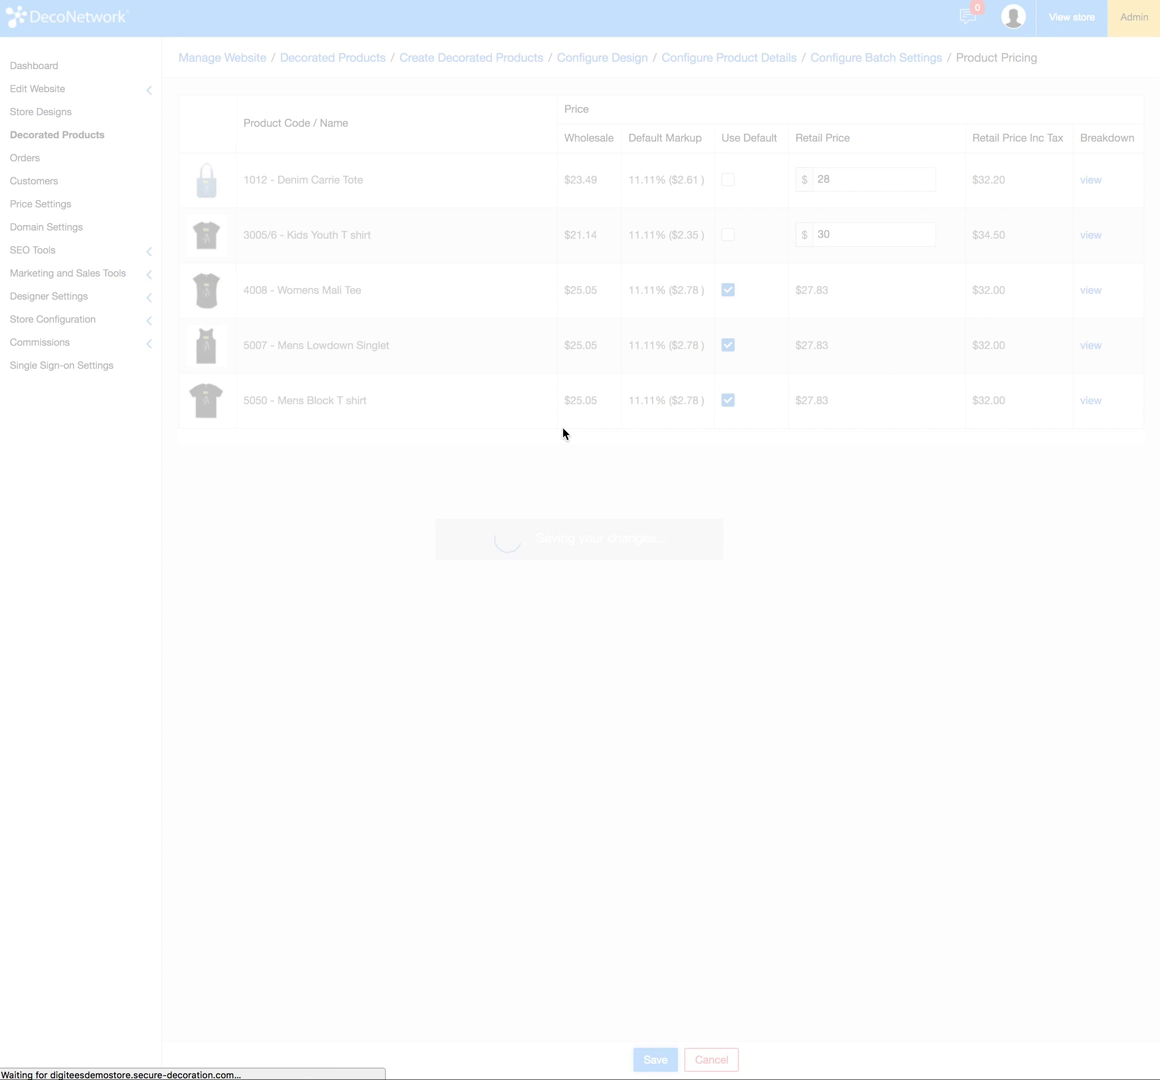